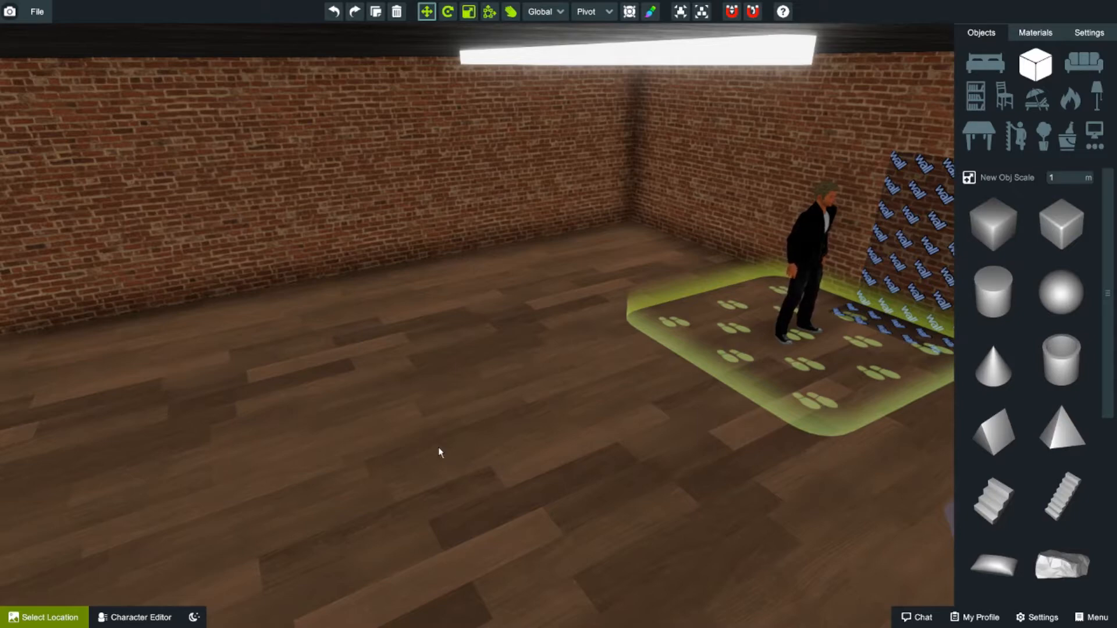
# - Add the light upholstered armchair from the chair collection to the open floor of the room
pyautogui.moveTo(496, 417); pyautogui.dragTo(592, 409, button='right')
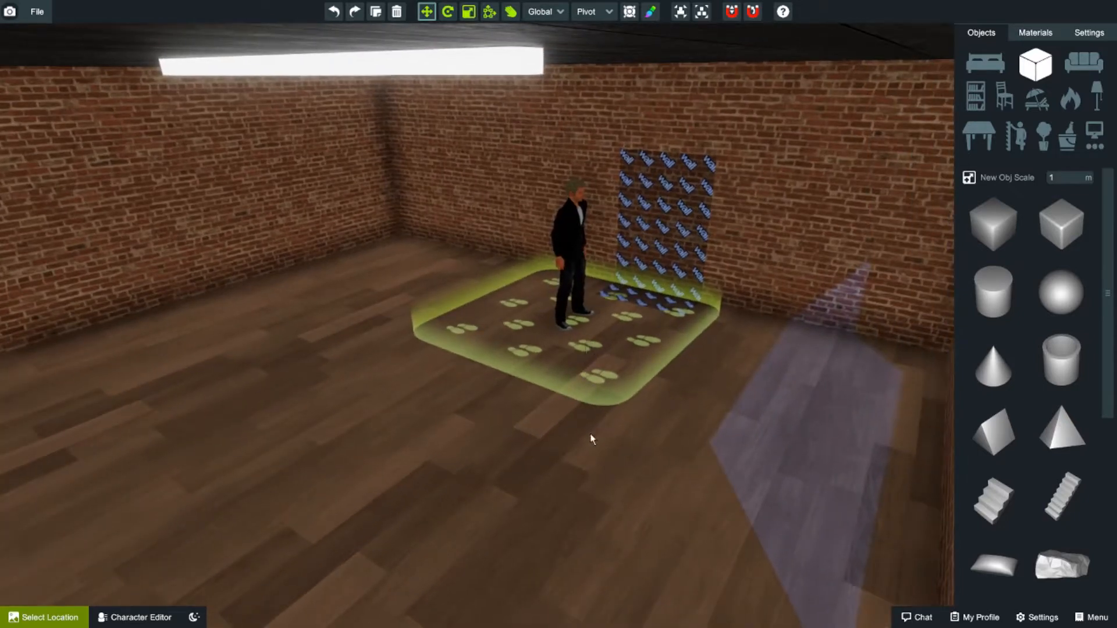
pyautogui.moveTo(590, 437); pyautogui.dragTo(529, 436, button='right')
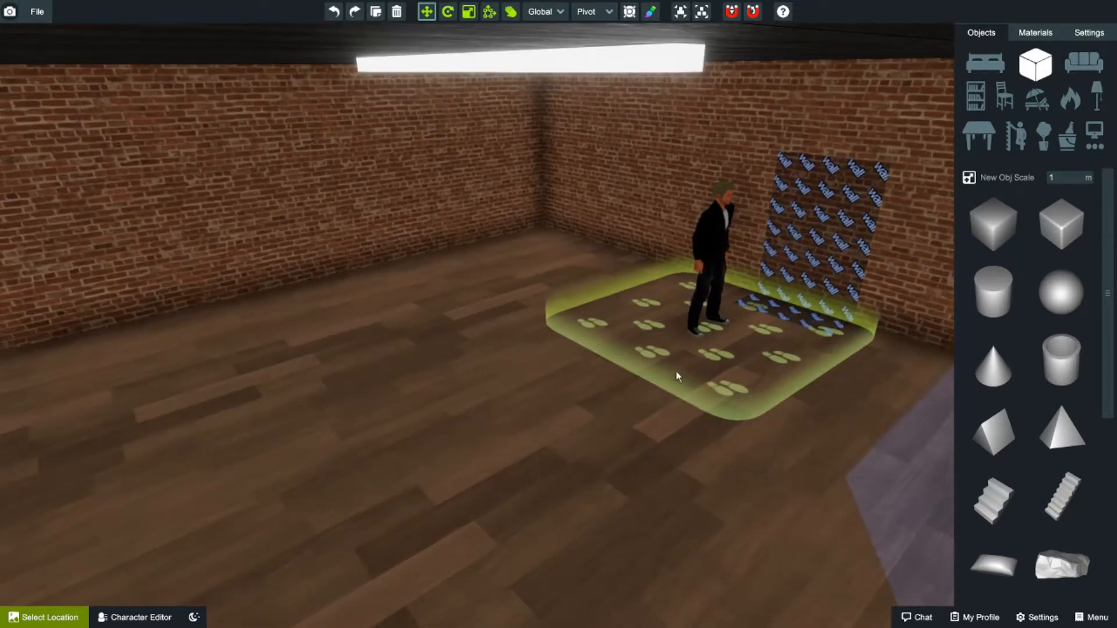
pyautogui.click(1067, 137)
pyautogui.click(1006, 99)
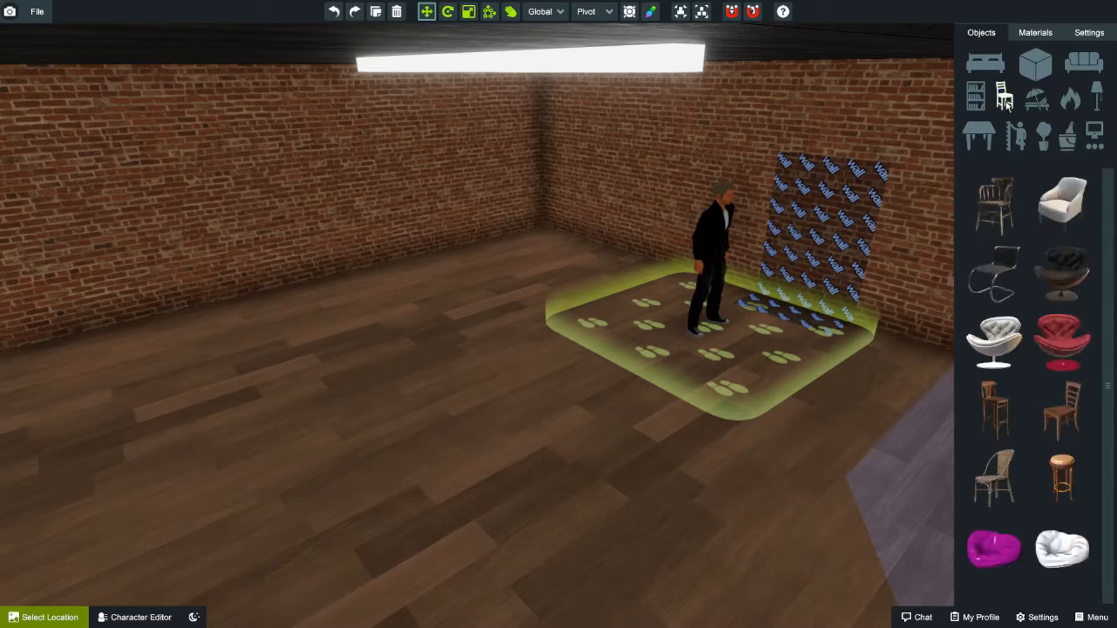
pyautogui.click(1064, 201)
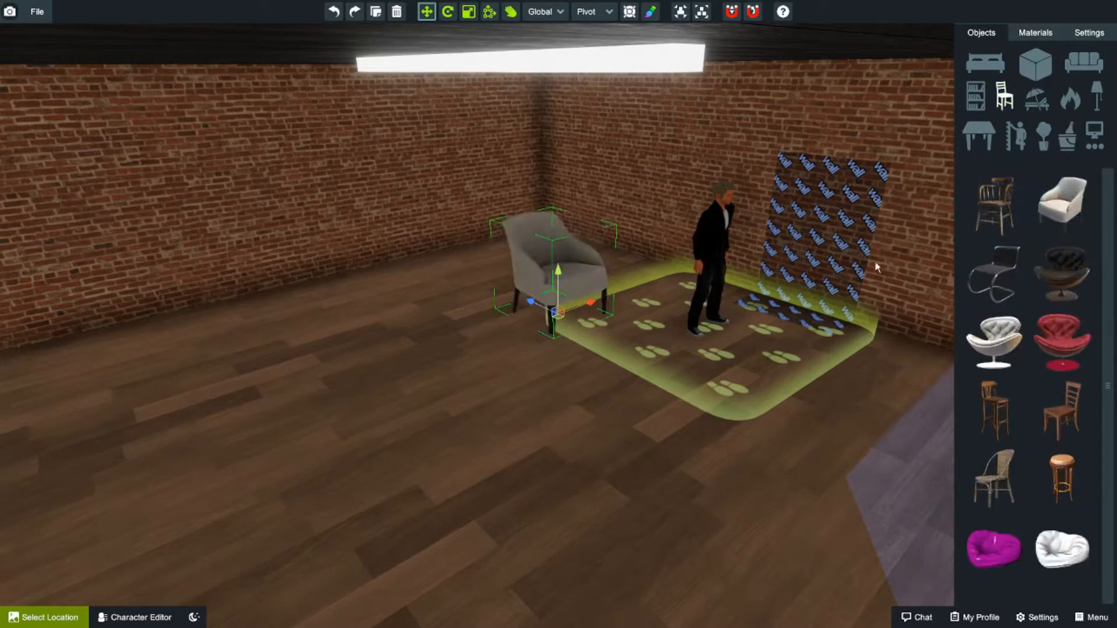
# - Adjust the armchair's height so that its legs rest on the wooden floor
pyautogui.moveTo(862, 271); pyautogui.dragTo(466, 330, button='right')
pyautogui.press('w')
pyautogui.press('d')
pyautogui.press('s')
pyautogui.press('a')
pyautogui.press('w')
pyautogui.press('d')
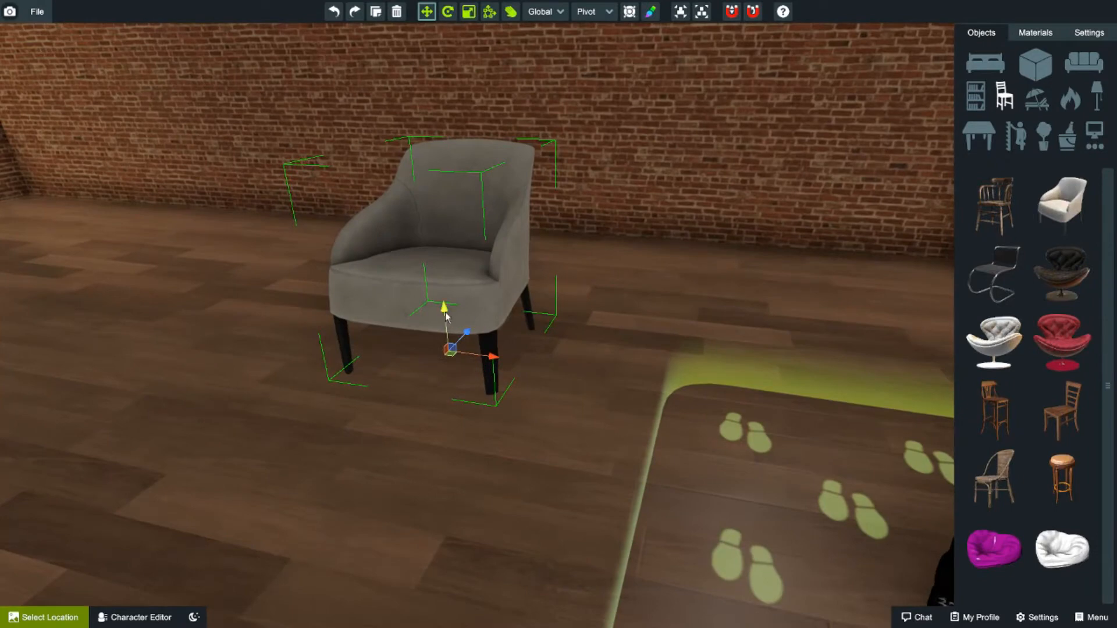
pyautogui.moveTo(527, 300); pyautogui.dragTo(470, 329, button='right')
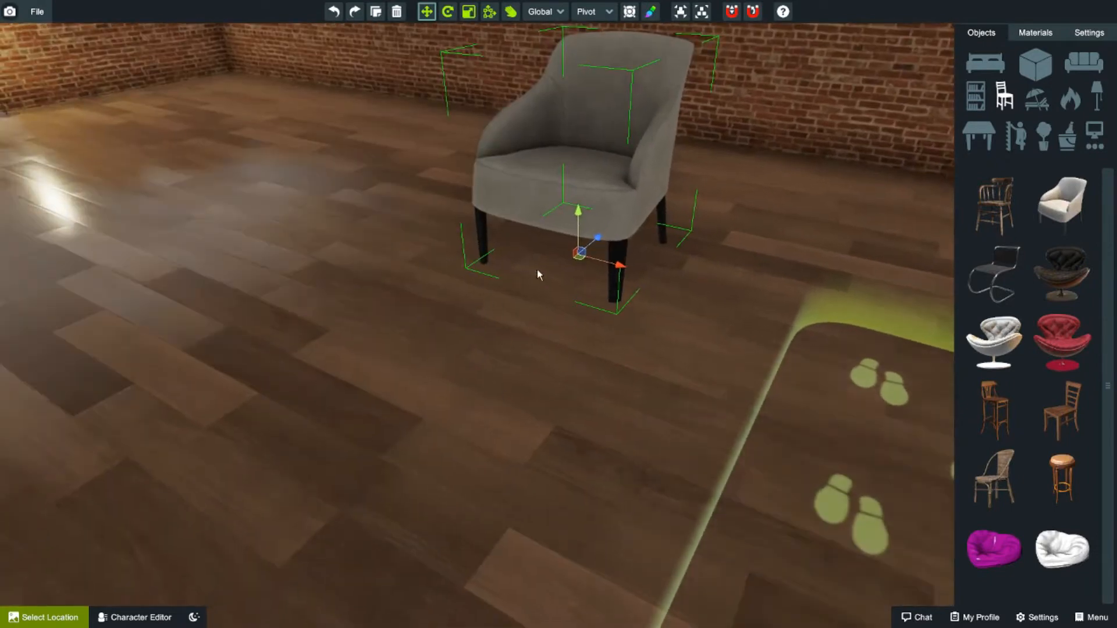
pyautogui.moveTo(579, 215); pyautogui.dragTo(555, 348)
pyautogui.moveTo(554, 347); pyautogui.dragTo(411, 255, button='right')
pyautogui.scroll(4, 418, 377)
pyautogui.scroll(2, 415, 287)
pyautogui.scroll(-6, 414, 288)
pyautogui.moveTo(474, 243); pyautogui.dragTo(455, 286)
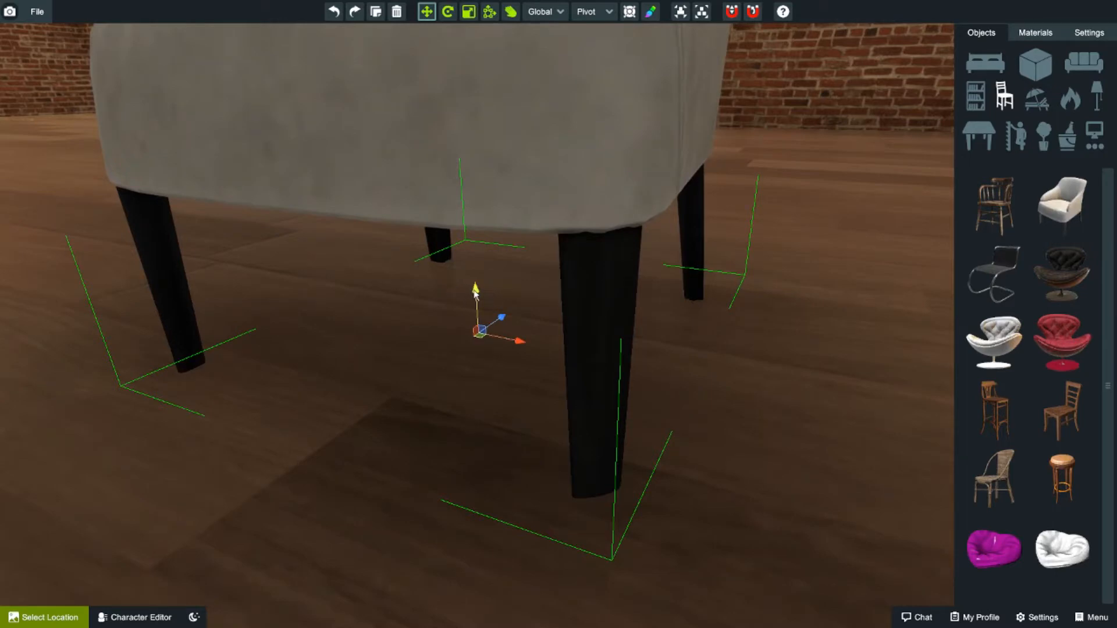
pyautogui.moveTo(475, 292); pyautogui.dragTo(476, 183)
# - Move the armchair across the floor so that it stands close to the brick wall
pyautogui.scroll(-8, 511, 319)
pyautogui.moveTo(500, 279)
pyautogui.mouseDown(button='right')
pyautogui.moveTo(510, 319)
pyautogui.moveTo(507, 278)
pyautogui.mouseUp(button='right')
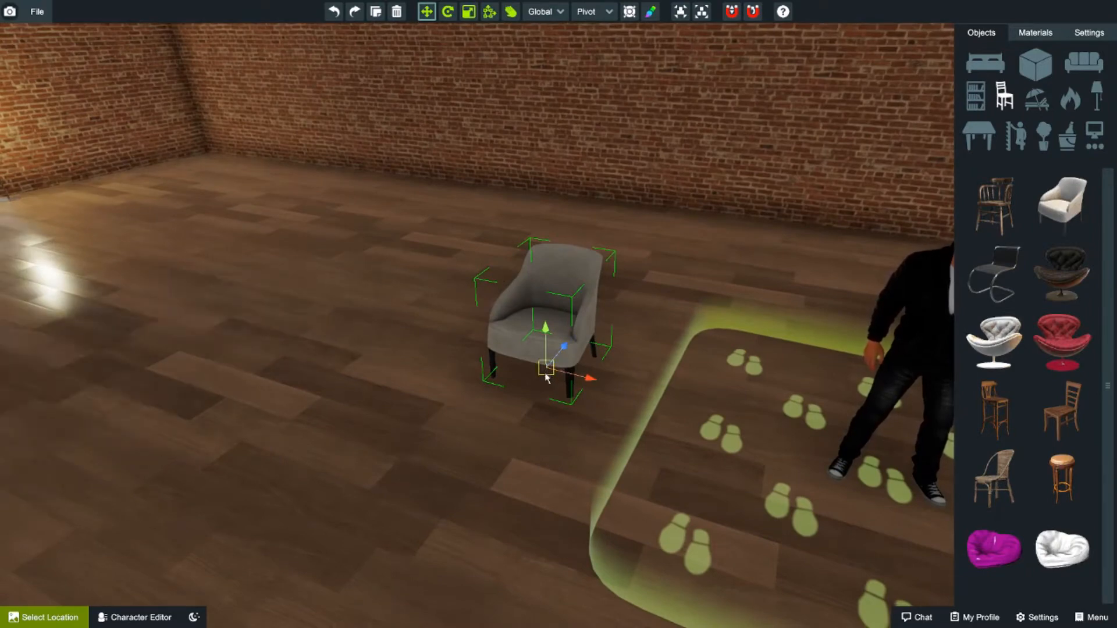
pyautogui.moveTo(546, 376); pyautogui.dragTo(518, 208)
# - Add the wooden cube shelf and place it against the brick wall beyond the armchair
pyautogui.moveTo(502, 281); pyautogui.dragTo(730, 229, button='right')
pyautogui.press('w')
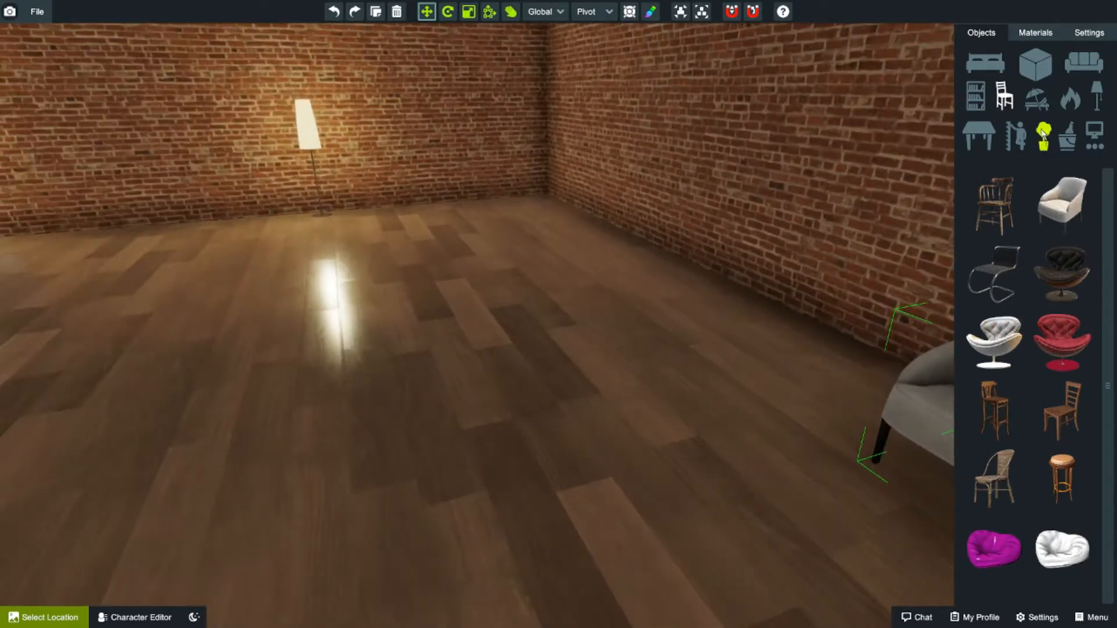
pyautogui.click(975, 96)
pyautogui.click(992, 342)
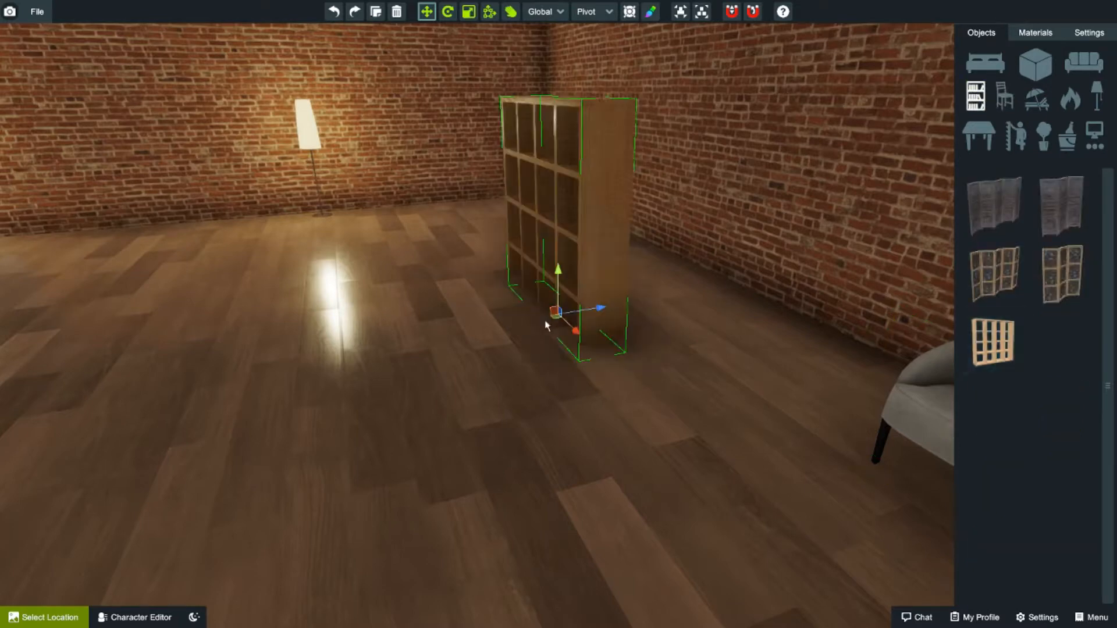
pyautogui.moveTo(560, 317); pyautogui.dragTo(704, 283)
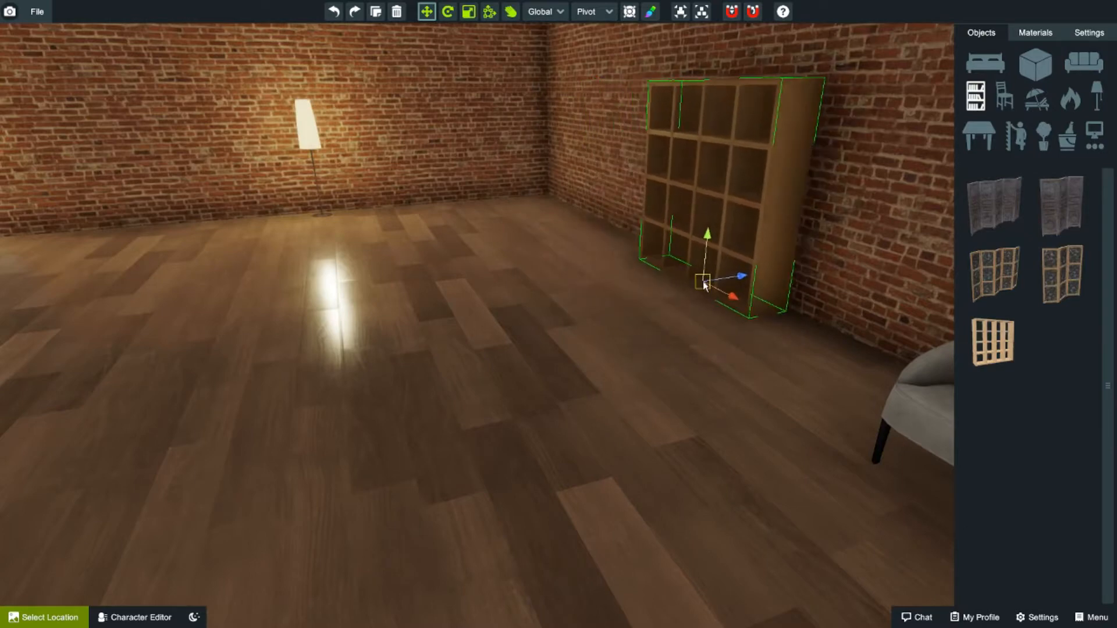
# - Add the black leather sofa with two back cushions in the empty area near the room's other corner
pyautogui.moveTo(611, 330); pyautogui.dragTo(1114, 364, button='right')
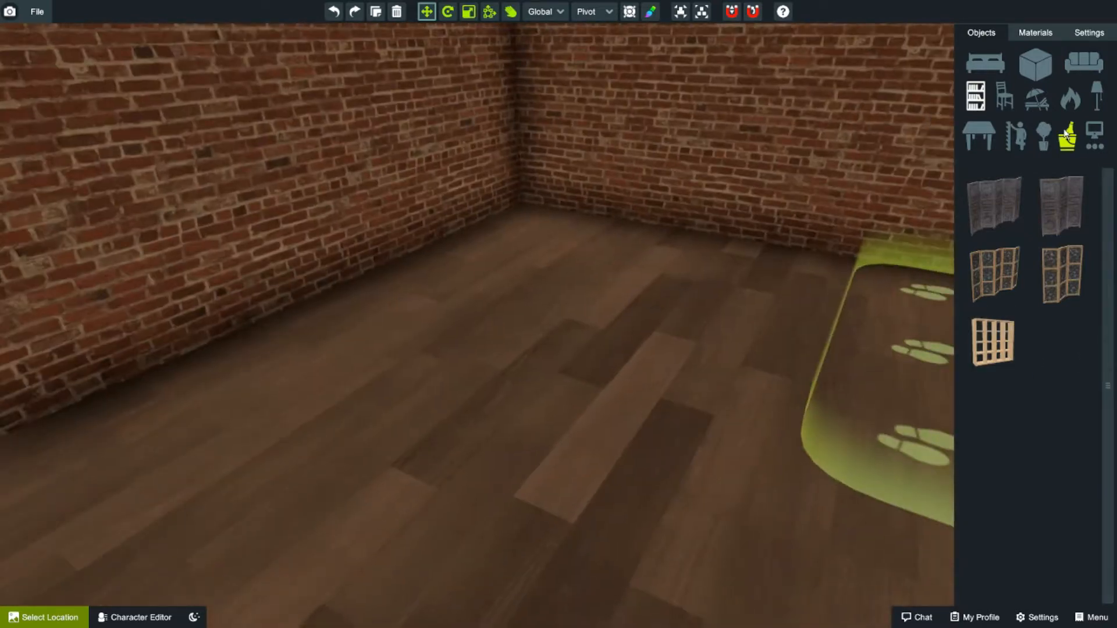
pyautogui.click(1083, 63)
pyautogui.click(1062, 205)
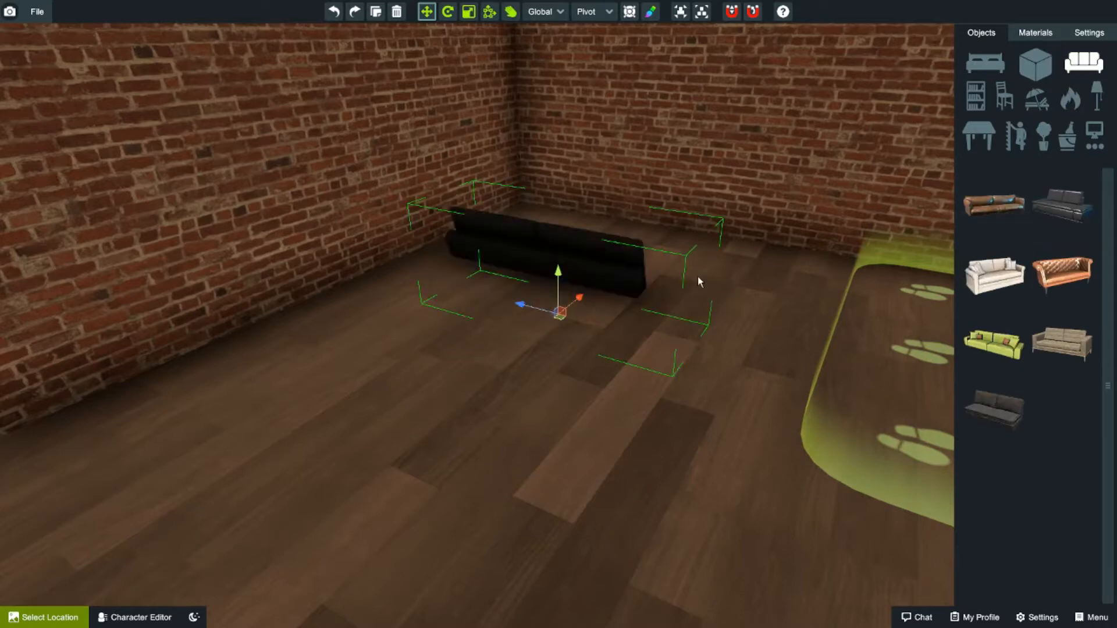
# - Turn on angle snapping and rotate the black sofa so that its back faces the nearby long brick wall
pyautogui.click(448, 12)
pyautogui.click(751, 12)
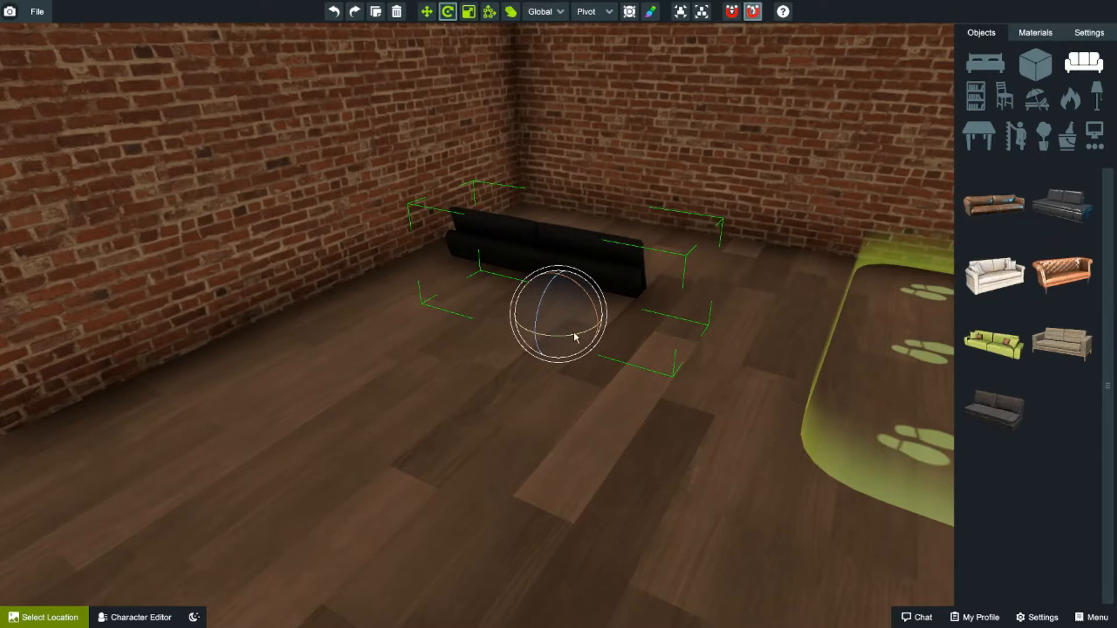
pyautogui.moveTo(579, 331); pyautogui.dragTo(550, 337)
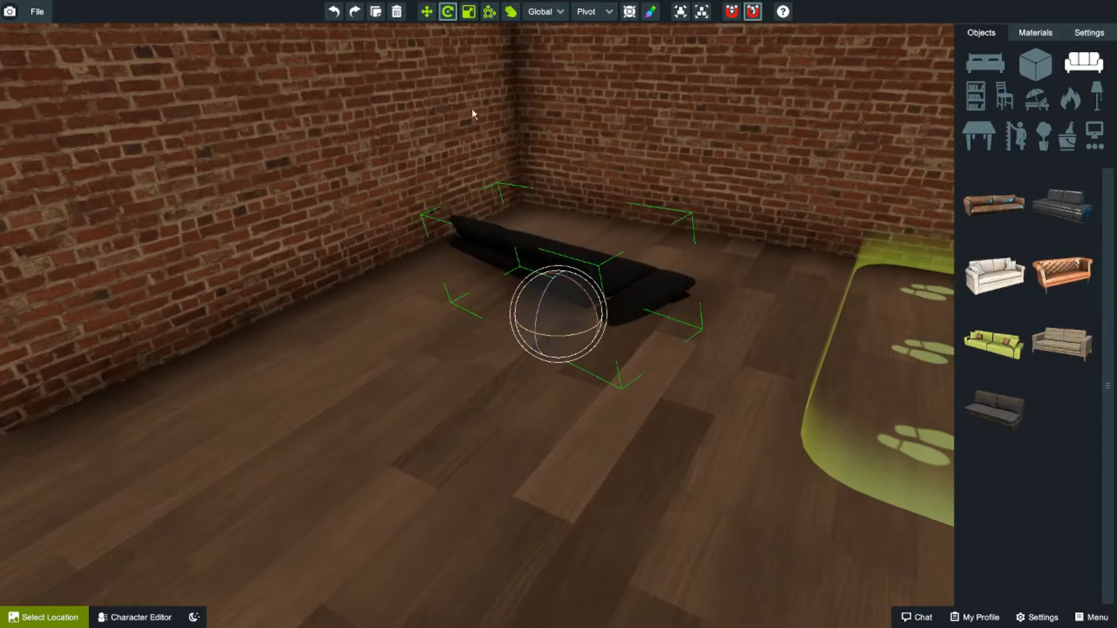
pyautogui.click(333, 12)
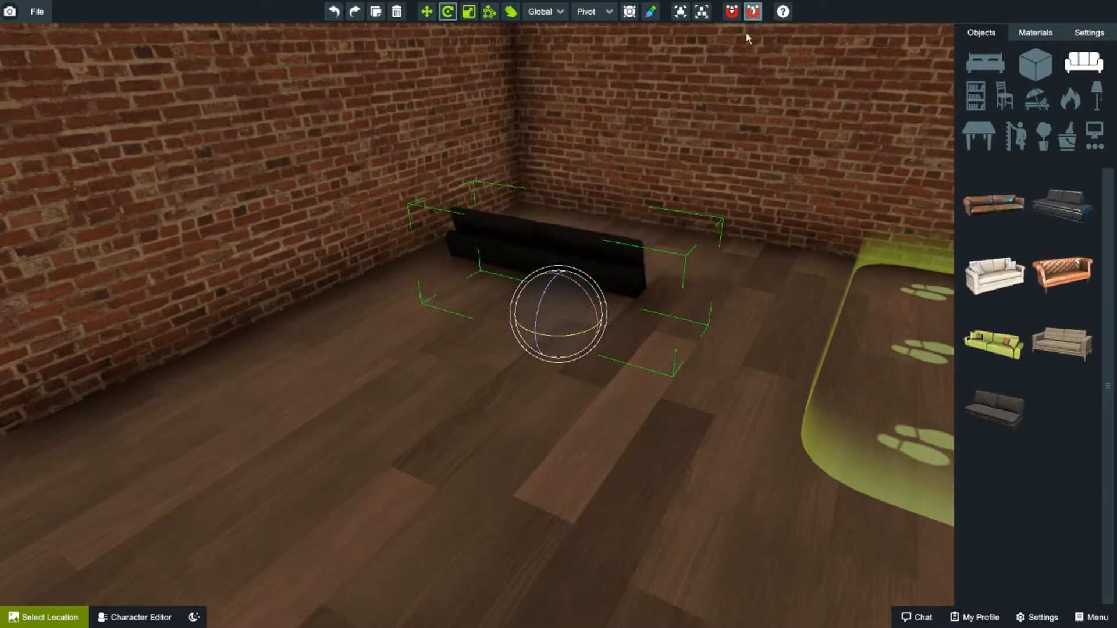
pyautogui.moveTo(581, 335); pyautogui.dragTo(451, 324)
# - Move the black sofa up against the long brick wall near the corner and fine-tune its distance from the wall
pyautogui.press('w')
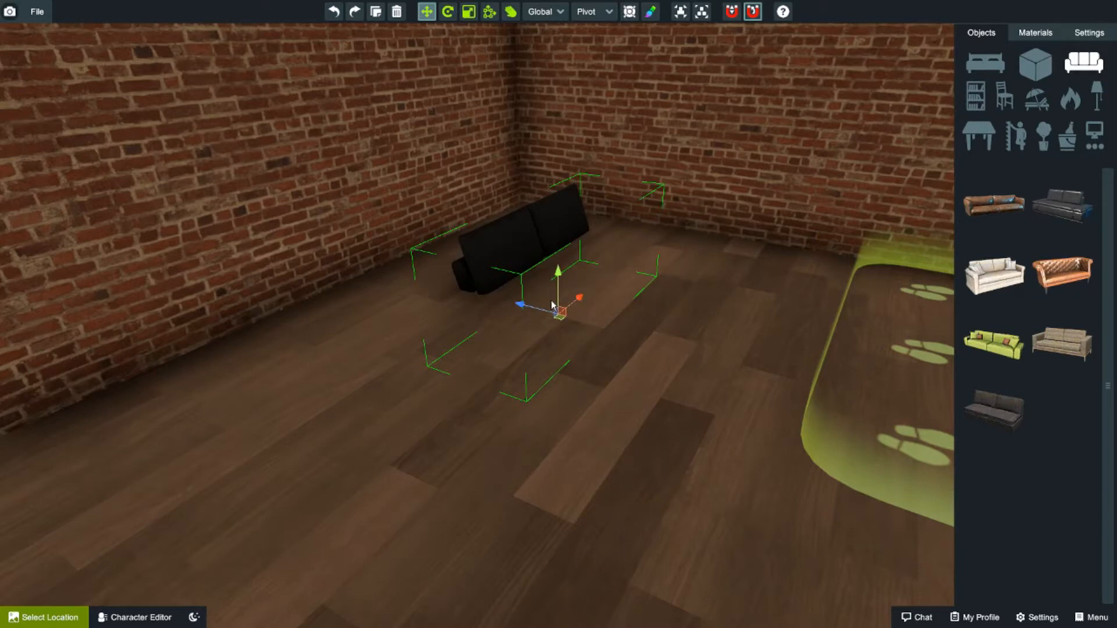
pyautogui.moveTo(560, 316); pyautogui.dragTo(460, 265)
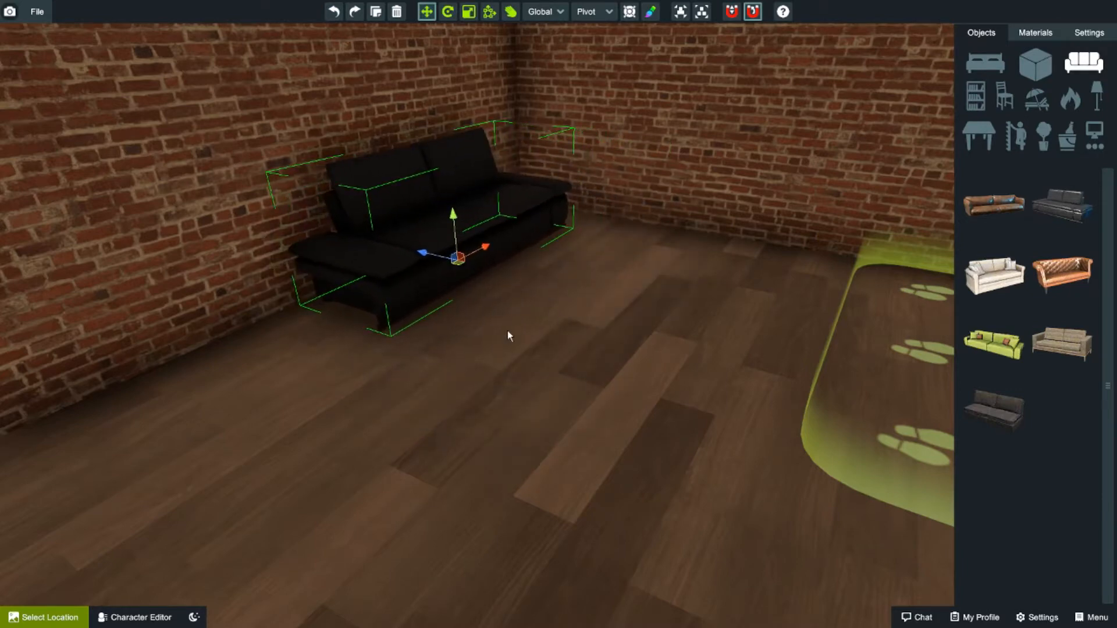
pyautogui.moveTo(529, 352); pyautogui.dragTo(451, 366, button='right')
pyautogui.press('d')
pyautogui.press('w')
pyautogui.press('s')
pyautogui.press('a')
pyautogui.press('w')
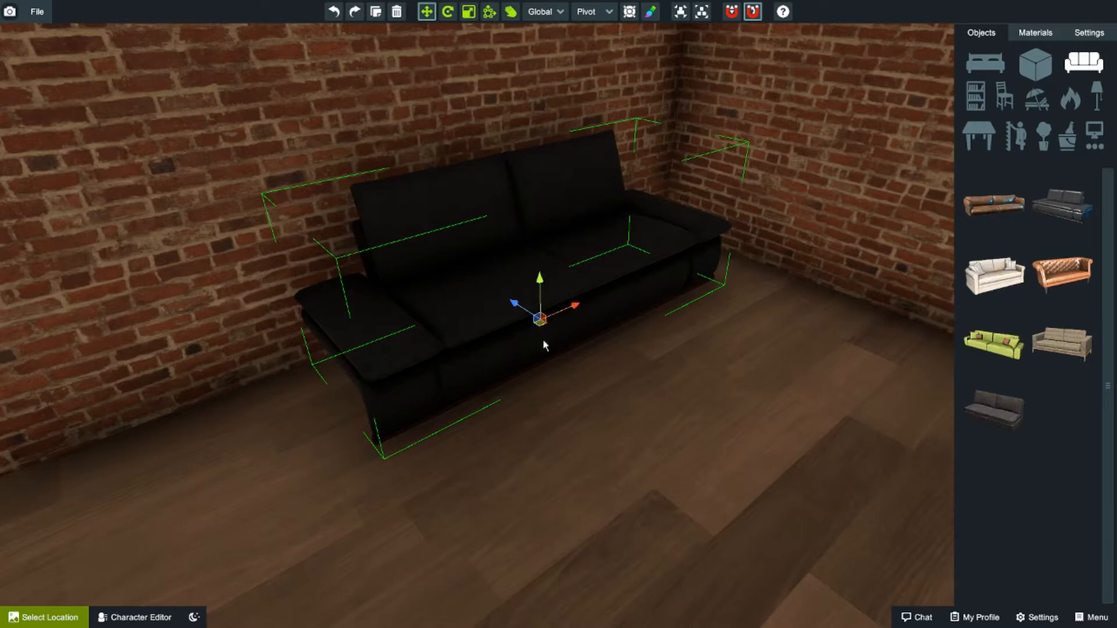
pyautogui.moveTo(540, 326)
pyautogui.mouseDown()
pyautogui.moveTo(509, 369)
pyautogui.moveTo(504, 324)
pyautogui.moveTo(586, 403)
pyautogui.moveTo(657, 382)
pyautogui.moveTo(589, 328)
pyautogui.moveTo(535, 400)
pyautogui.moveTo(529, 351)
pyautogui.moveTo(573, 369)
pyautogui.moveTo(526, 361)
pyautogui.moveTo(526, 329)
pyautogui.moveTo(533, 345)
pyautogui.mouseUp()
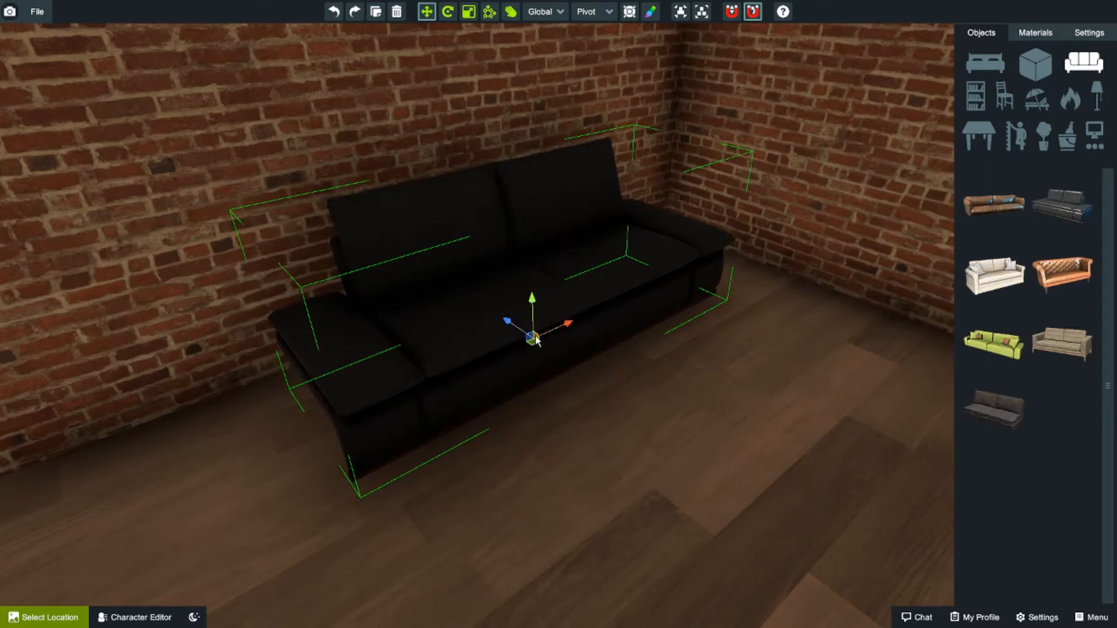
pyautogui.moveTo(537, 340); pyautogui.dragTo(504, 325)
# - Slide the black sofa along the brick wall, slightly away from the corner
pyautogui.moveTo(522, 341); pyautogui.dragTo(612, 386, button='right')
pyautogui.scroll(3, 612, 385)
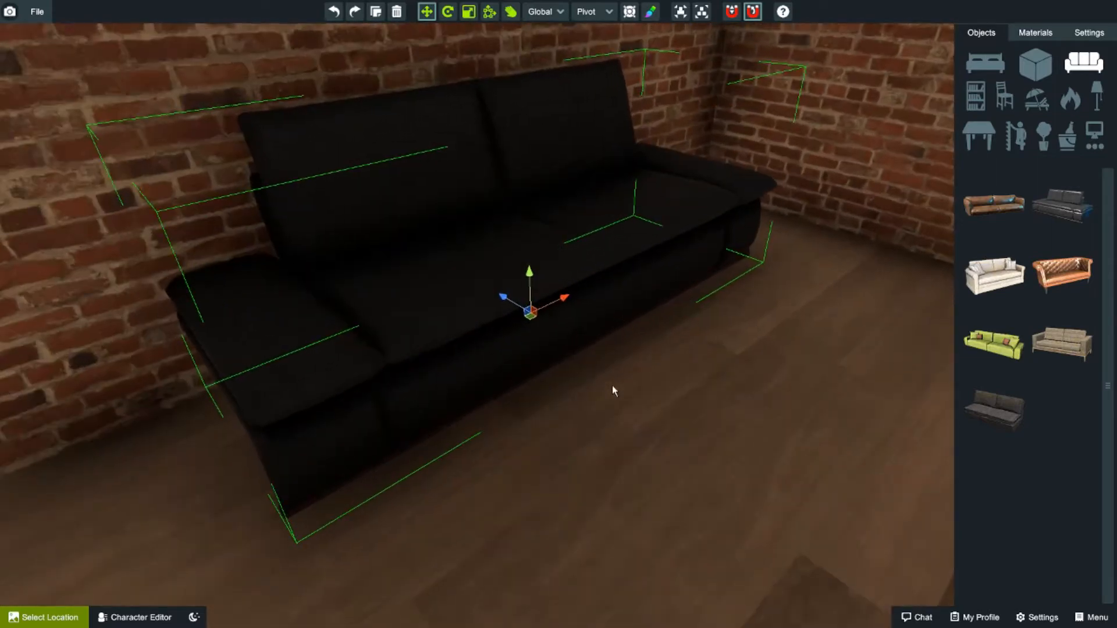
pyautogui.moveTo(566, 304); pyautogui.dragTo(510, 317)
pyautogui.scroll(-4, 610, 367)
pyautogui.moveTo(610, 367); pyautogui.dragTo(547, 382, button='right')
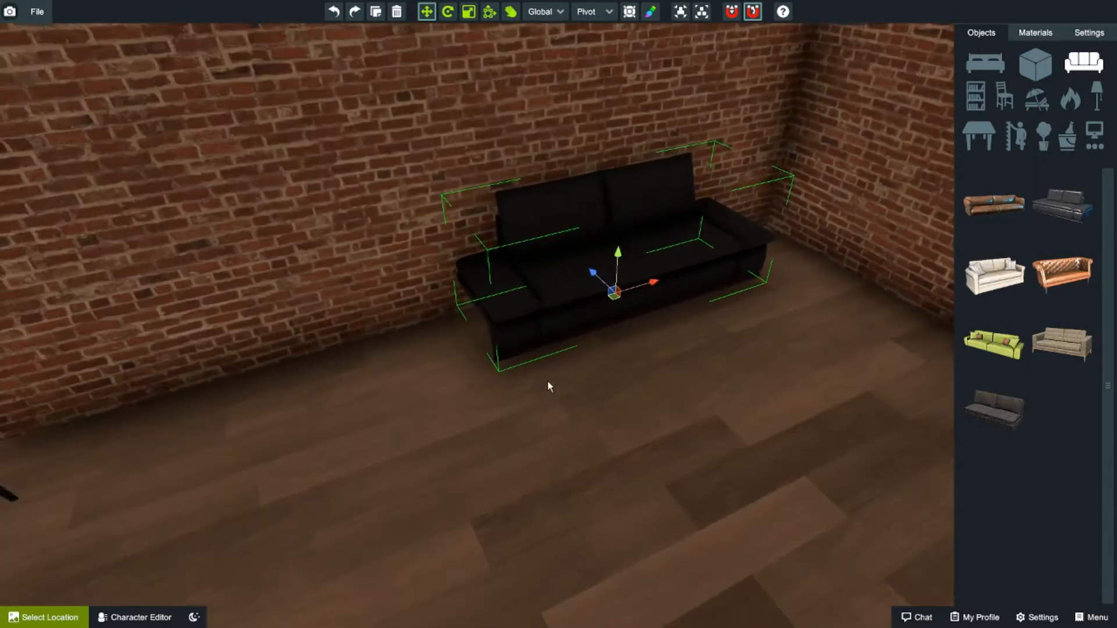
# - Add the glowing pink bottle cooler and place it on the floor beside the sofa's armrest
pyautogui.moveTo(630, 382); pyautogui.dragTo(572, 382, button='right')
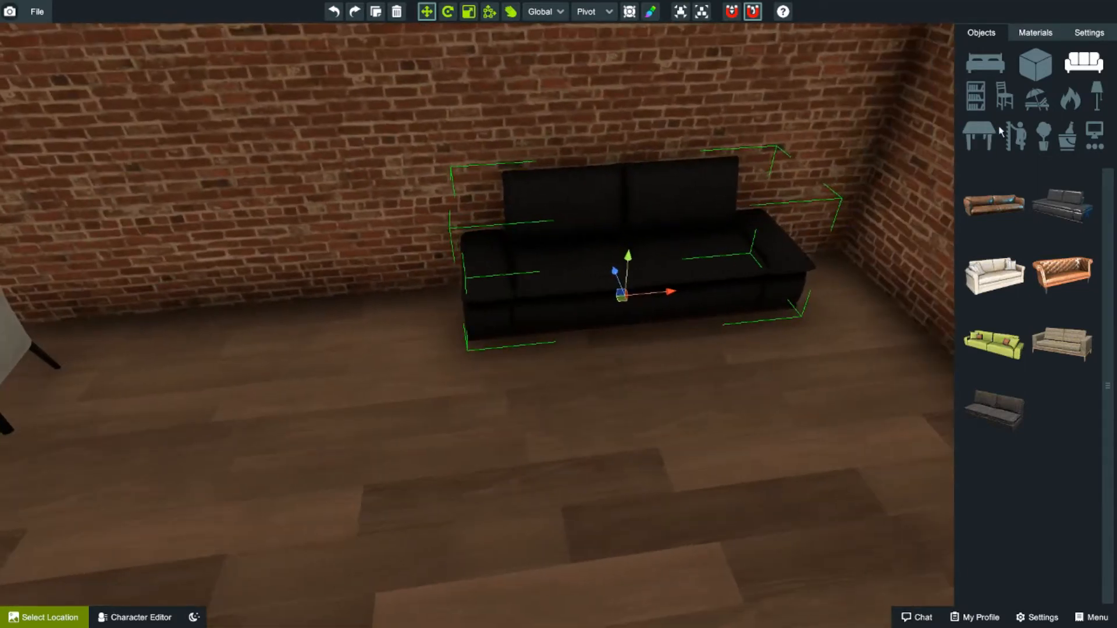
pyautogui.click(1069, 142)
pyautogui.click(994, 274)
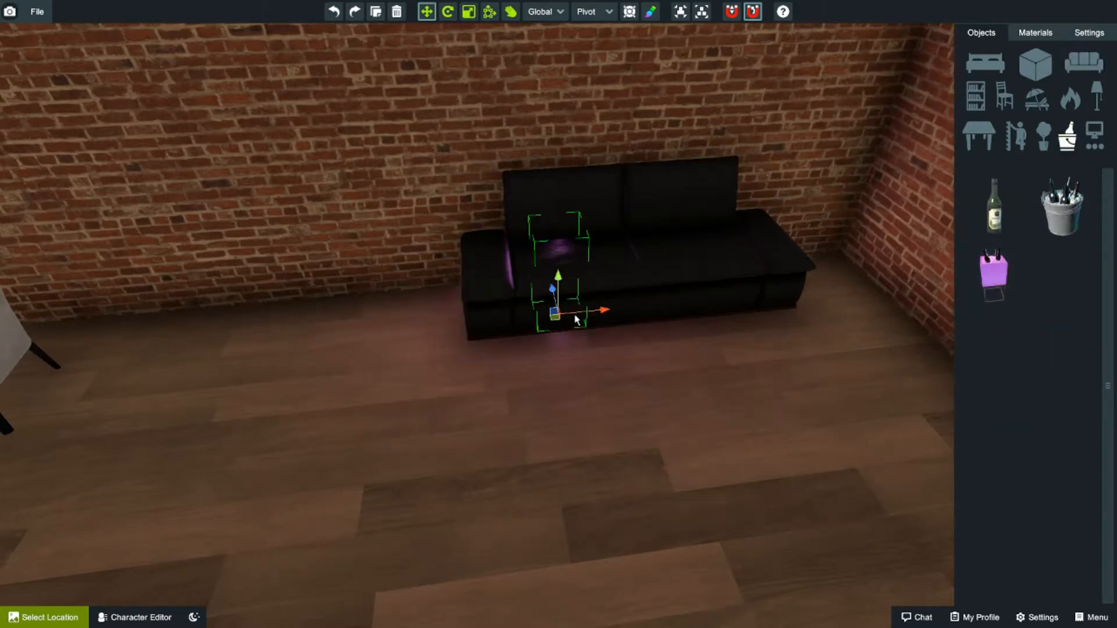
pyautogui.moveTo(558, 316); pyautogui.dragTo(431, 327)
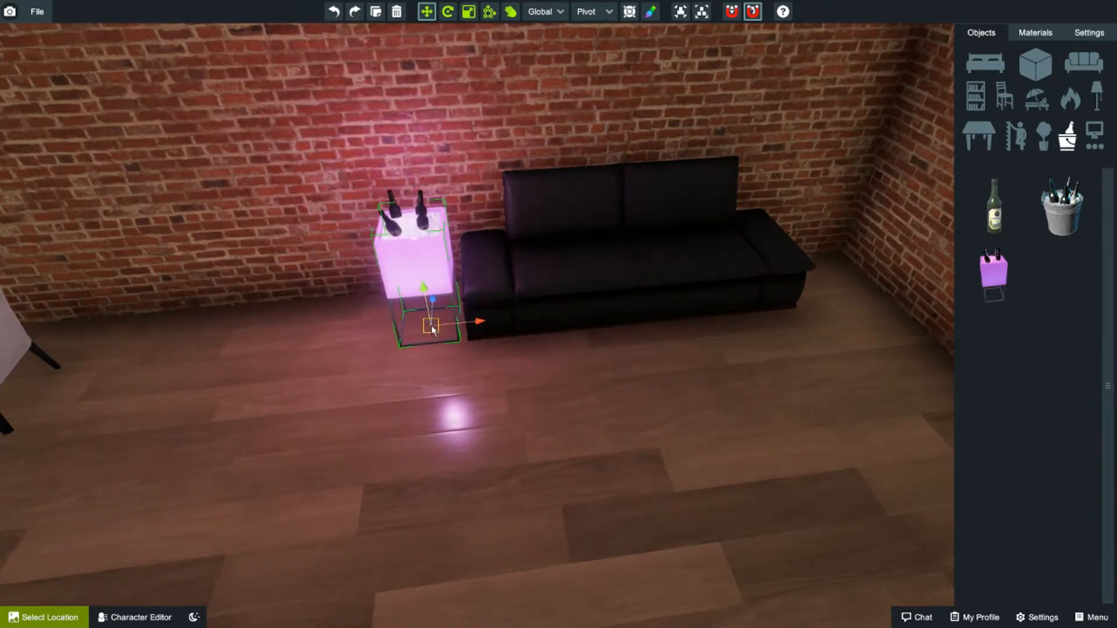
# - Look around the room's walls and select the large window overlooking the ocean to inspect it
pyautogui.moveTo(644, 422); pyautogui.dragTo(485, 412, button='right')
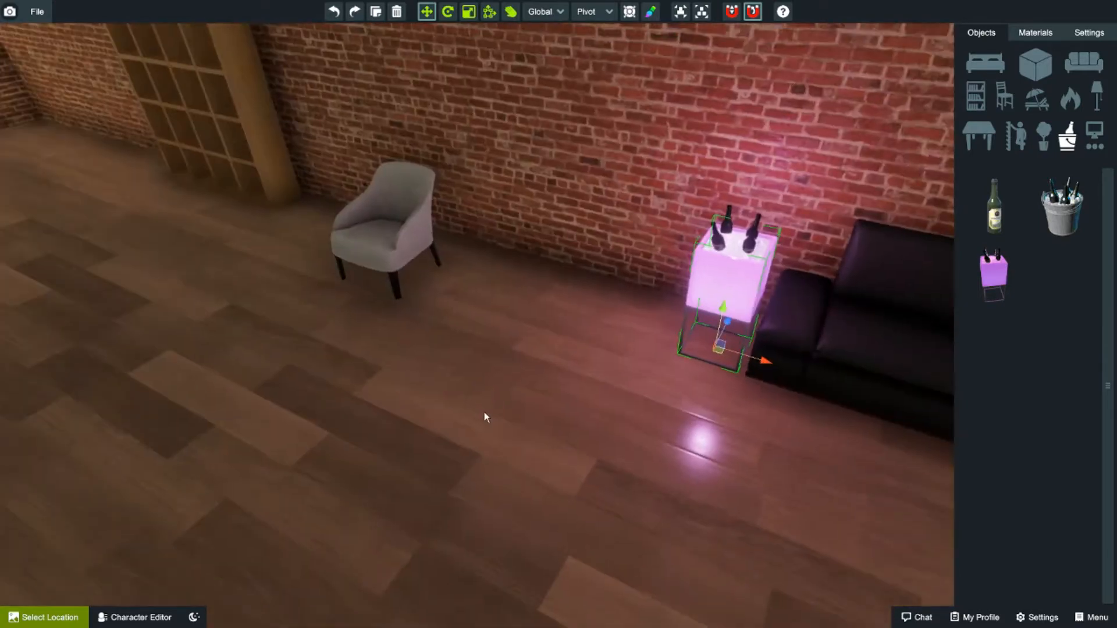
pyautogui.moveTo(538, 439); pyautogui.dragTo(326, 350, button='right')
pyautogui.moveTo(515, 401); pyautogui.dragTo(244, 401, button='right')
pyautogui.moveTo(602, 523); pyautogui.dragTo(430, 529, button='right')
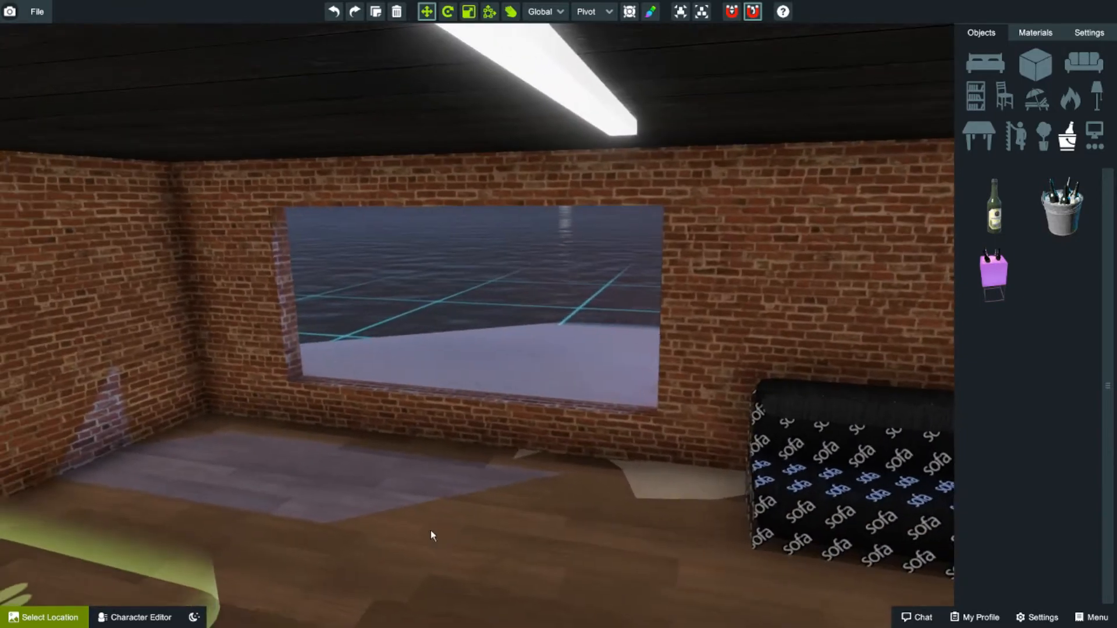
pyautogui.click(443, 327)
pyautogui.moveTo(525, 536); pyautogui.dragTo(428, 530, button='right')
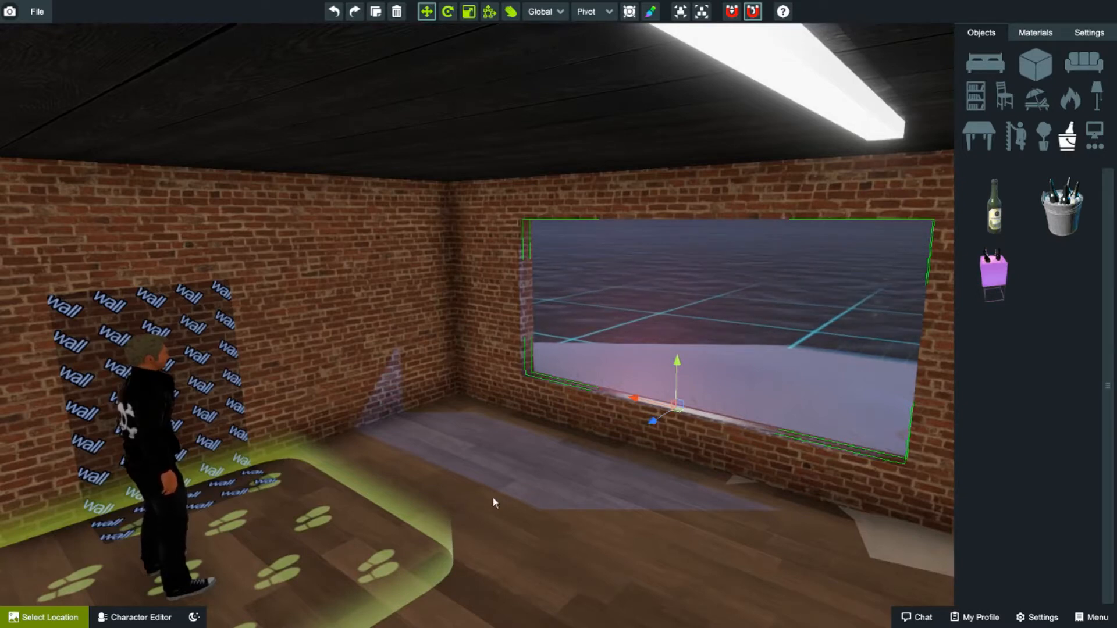
pyautogui.moveTo(498, 455); pyautogui.dragTo(951, 468, button='right')
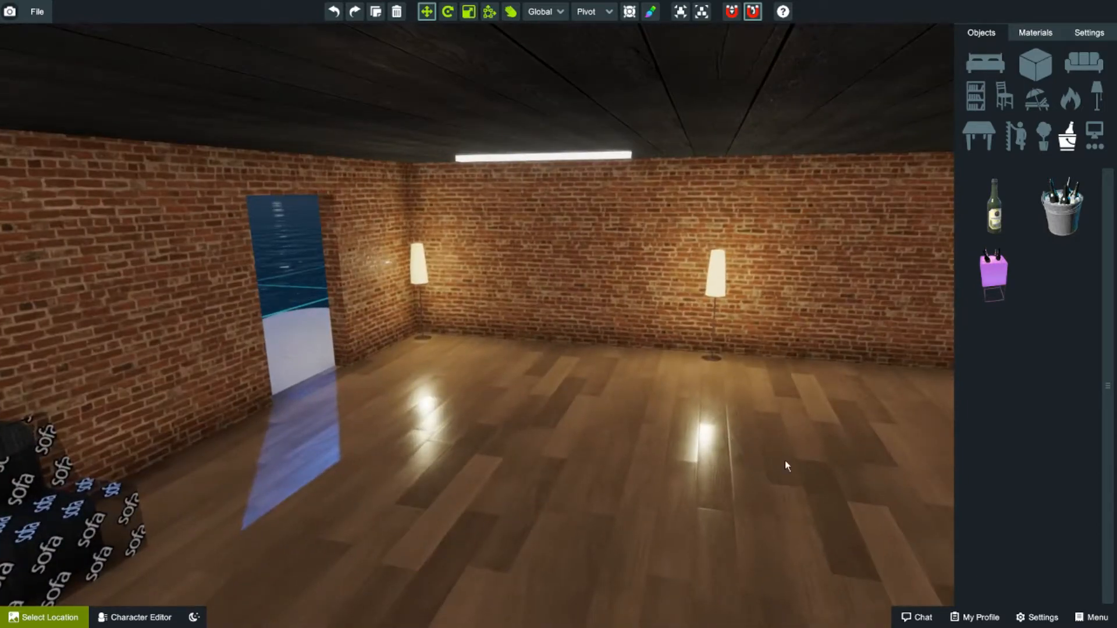
pyautogui.moveTo(581, 466); pyautogui.dragTo(602, 450, button='right')
# - Select the brick wall behind the two floor lamps, turn on position snapping and open the snap settings
pyautogui.click(519, 317)
pyautogui.moveTo(503, 418); pyautogui.dragTo(420, 485, button='right')
pyautogui.press('w')
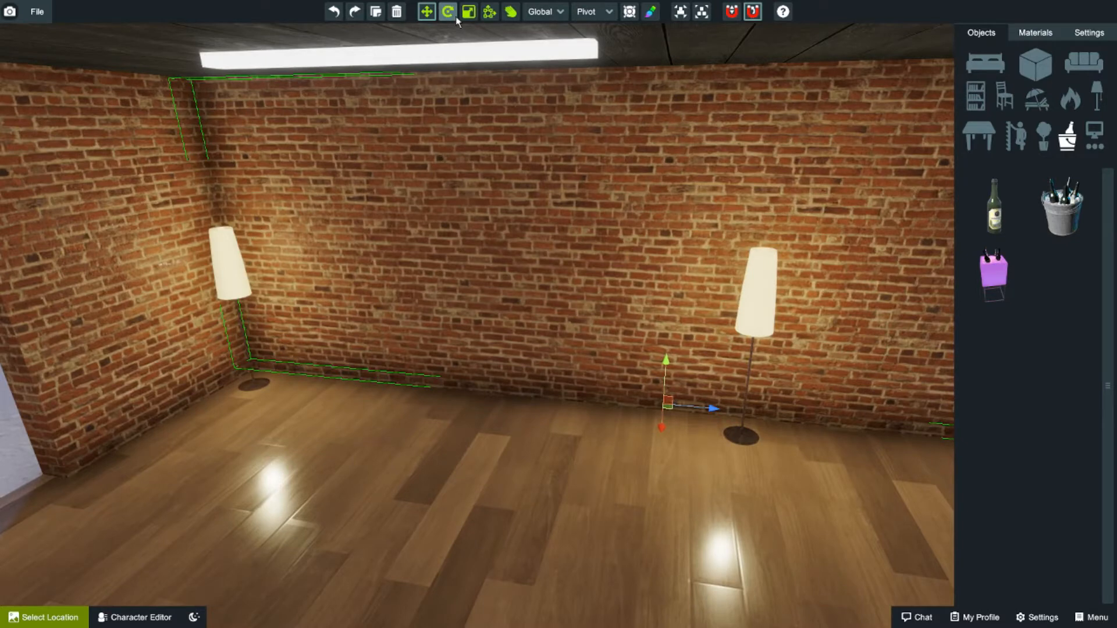
pyautogui.click(1089, 33)
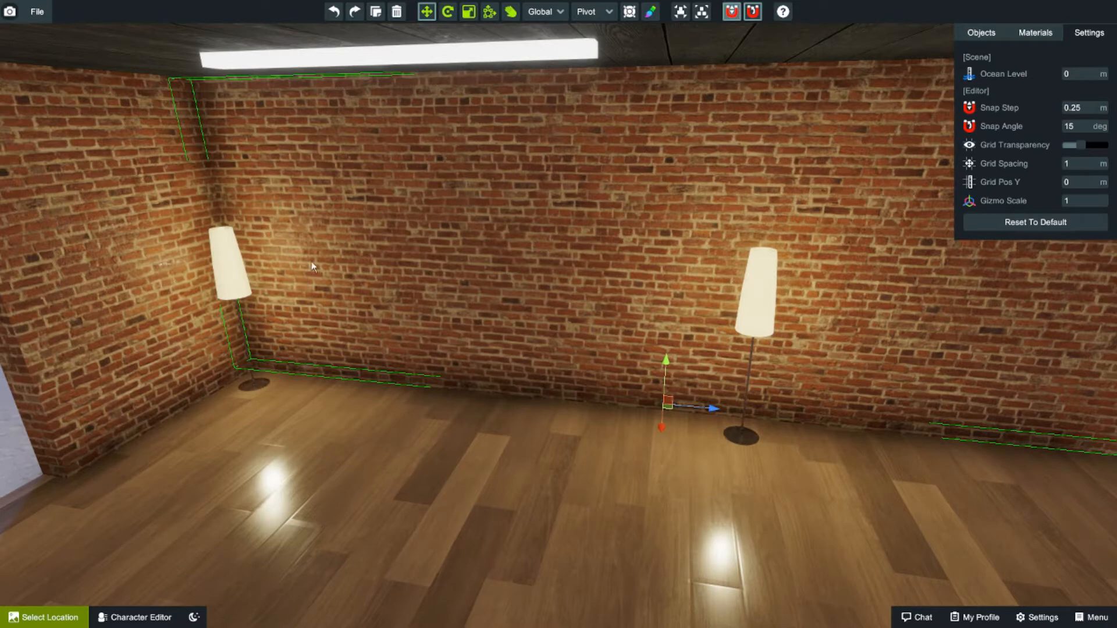
# - Shorten the lamp wall toward the far corner and delete the overlapping full-length wall
pyautogui.click(484, 12)
pyautogui.moveTo(214, 233); pyautogui.dragTo(589, 263)
pyautogui.moveTo(374, 324); pyautogui.dragTo(543, 325, button='right')
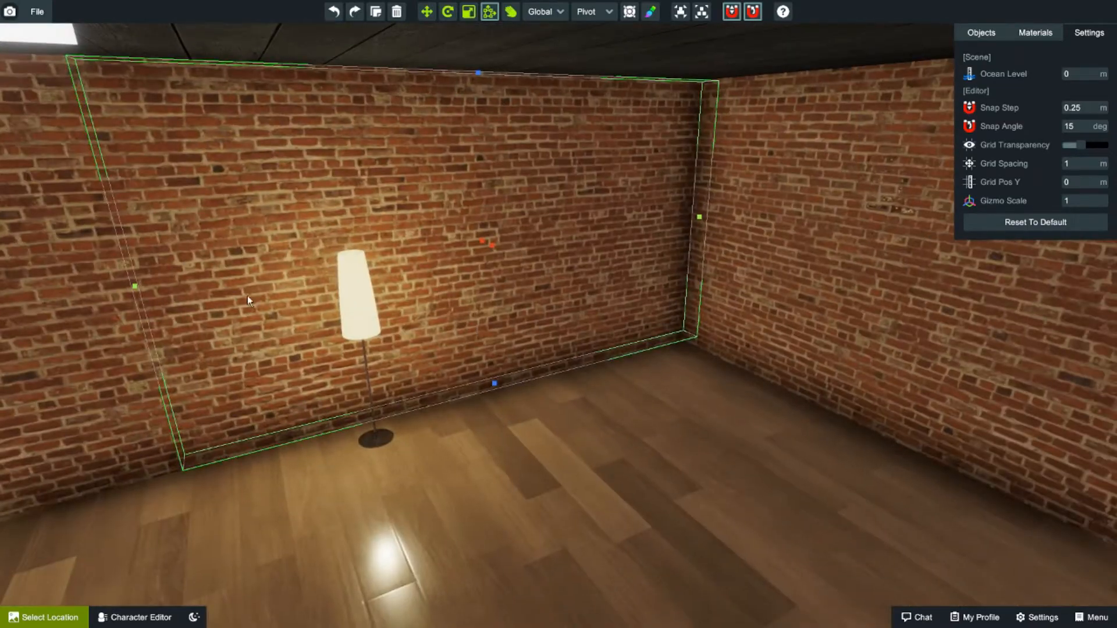
pyautogui.moveTo(135, 288); pyautogui.dragTo(328, 270)
pyautogui.press('Delete')
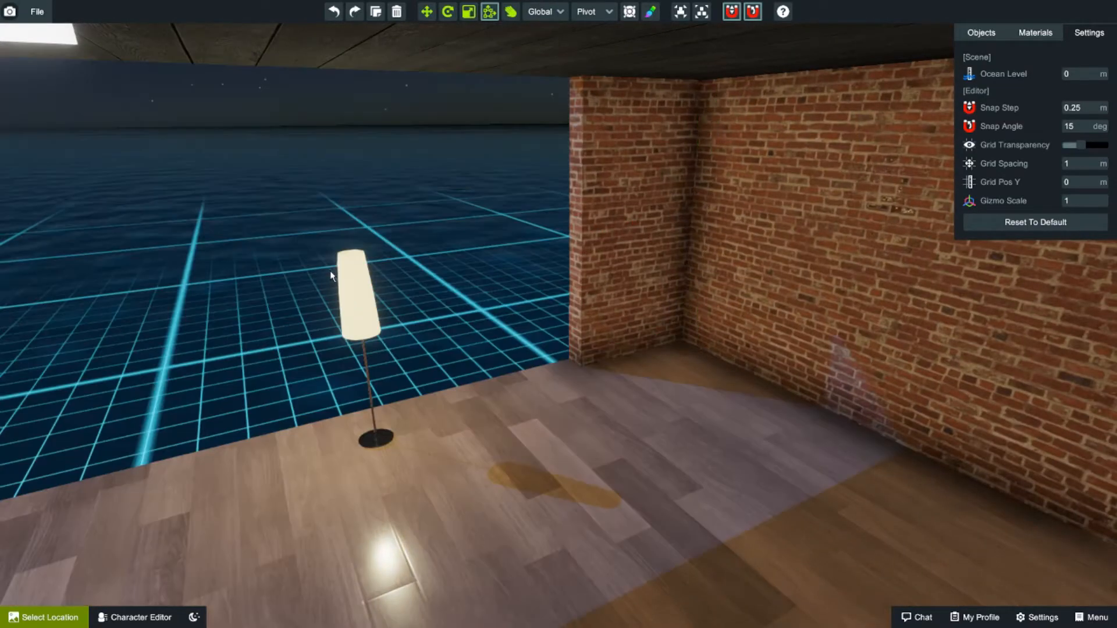
# - Select the remaining narrow brick wall section in the corner and adjust its width by its open end
pyautogui.moveTo(540, 308); pyautogui.dragTo(499, 311, button='right')
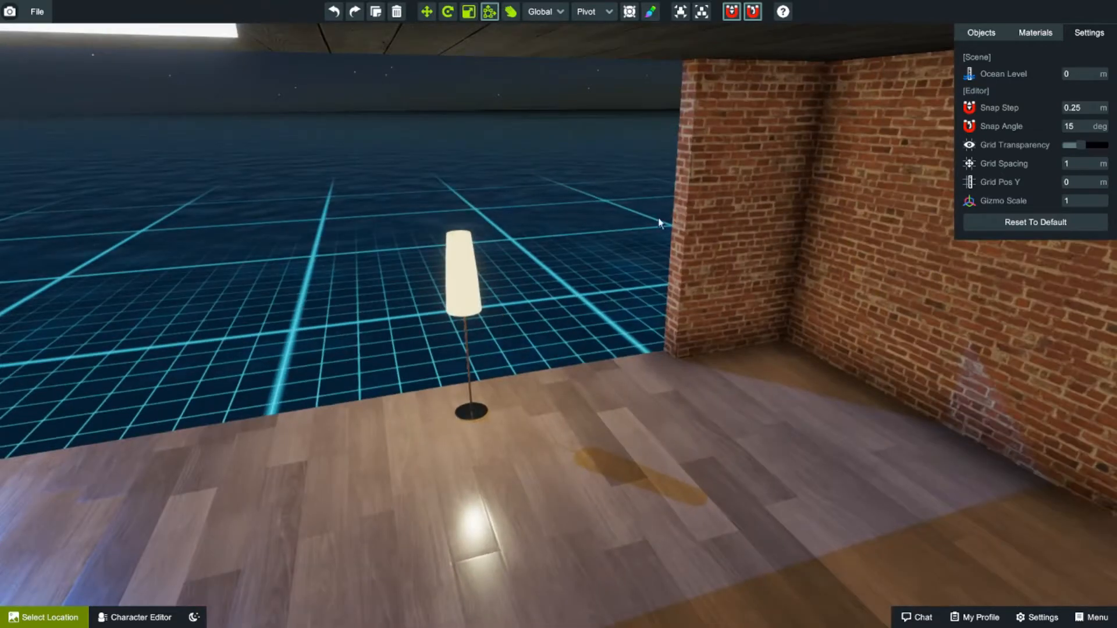
pyautogui.click(710, 235)
pyautogui.moveTo(517, 308); pyautogui.dragTo(592, 270, button='right')
pyautogui.moveTo(536, 267); pyautogui.dragTo(574, 261)
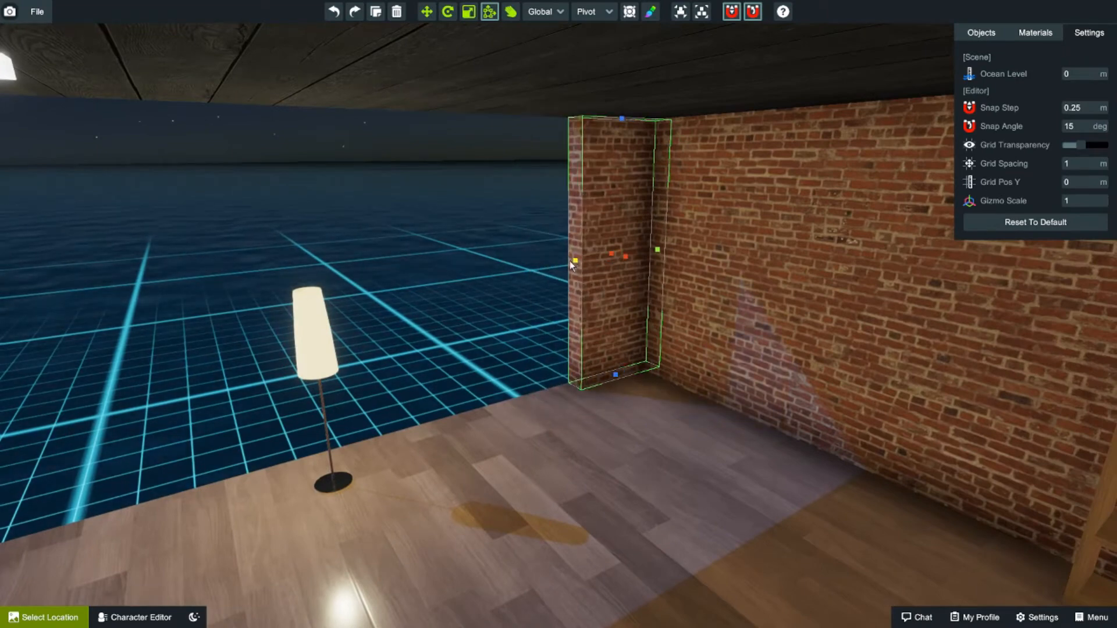
# - Duplicate the narrow corner wall section and move the copy to the opposite corner behind the other floor lamp
pyautogui.moveTo(570, 261); pyautogui.dragTo(525, 364, button='right')
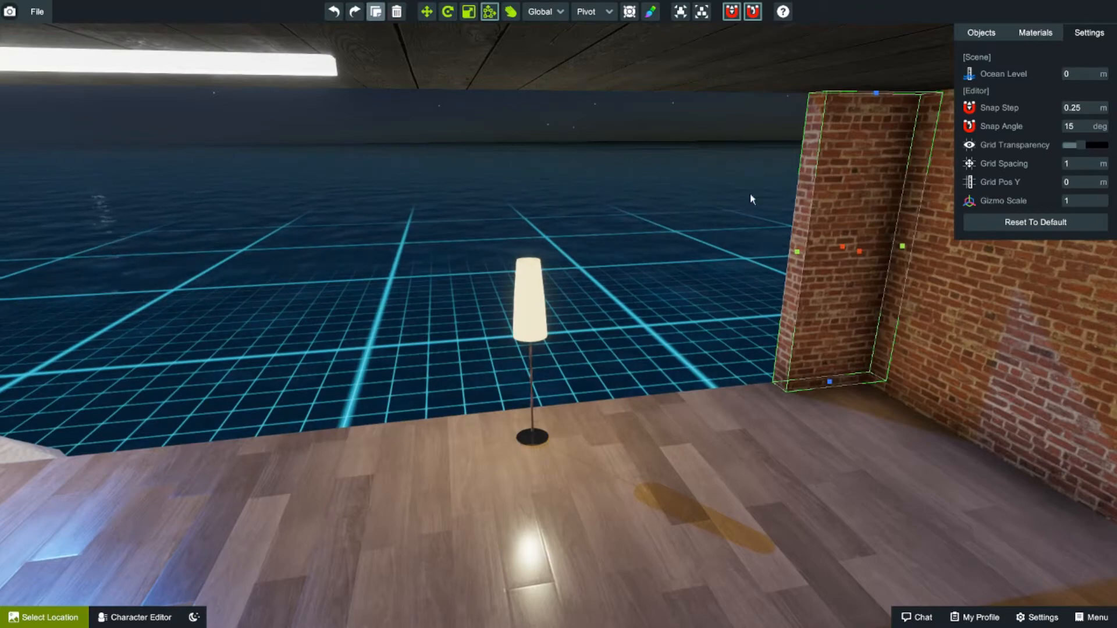
pyautogui.click(427, 12)
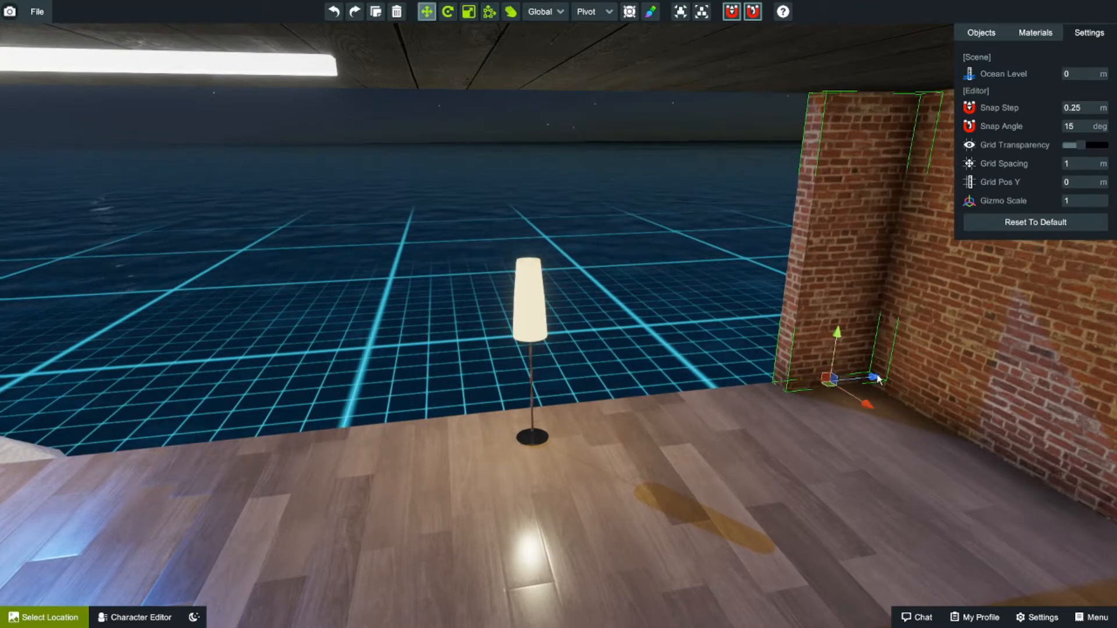
pyautogui.moveTo(876, 378); pyautogui.dragTo(496, 385)
pyautogui.moveTo(495, 385); pyautogui.dragTo(755, 415, button='right')
pyautogui.moveTo(779, 427); pyautogui.dragTo(466, 365)
pyautogui.moveTo(518, 401); pyautogui.dragTo(611, 409, button='right')
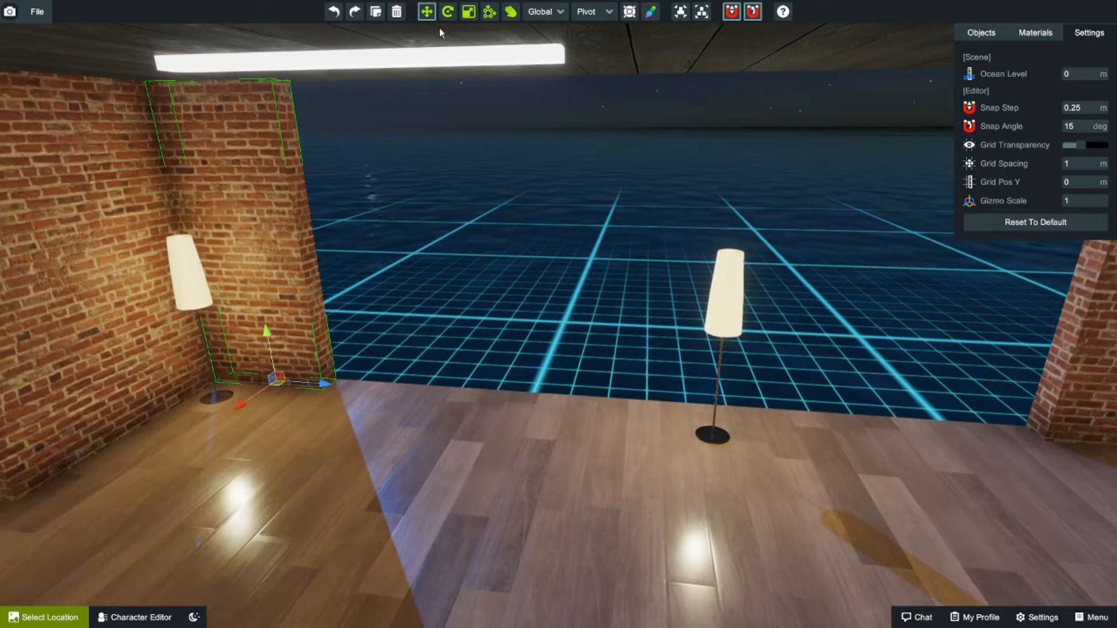
# - Duplicate the moved wall section, shift the copy inward and stretch it across the opening to the opposite wall section
pyautogui.click(377, 13)
pyautogui.moveTo(322, 383); pyautogui.dragTo(431, 395)
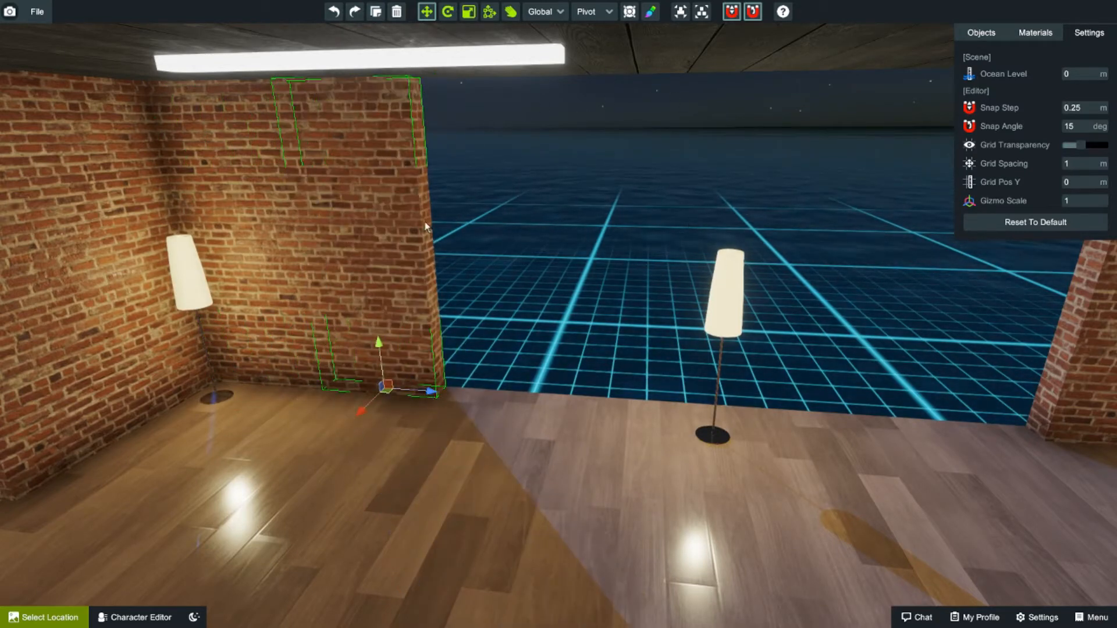
pyautogui.moveTo(425, 226); pyautogui.dragTo(501, 316, button='right')
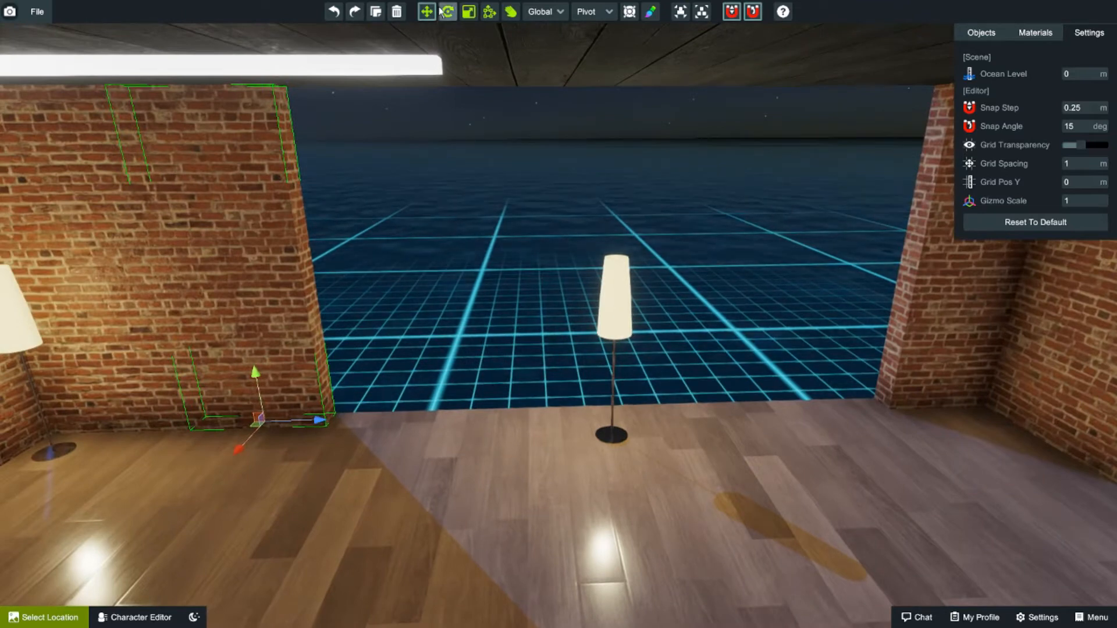
pyautogui.click(487, 13)
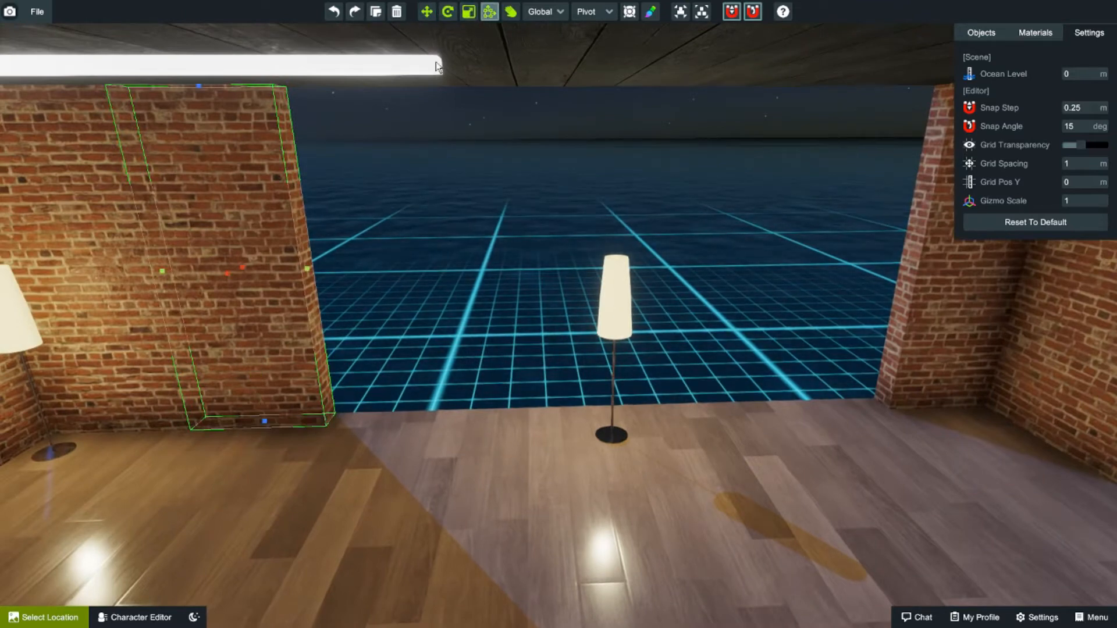
pyautogui.moveTo(308, 267); pyautogui.dragTo(915, 278)
# - Apply a transparent material from the Solid Colors category to the stretched middle wall
pyautogui.click(1038, 33)
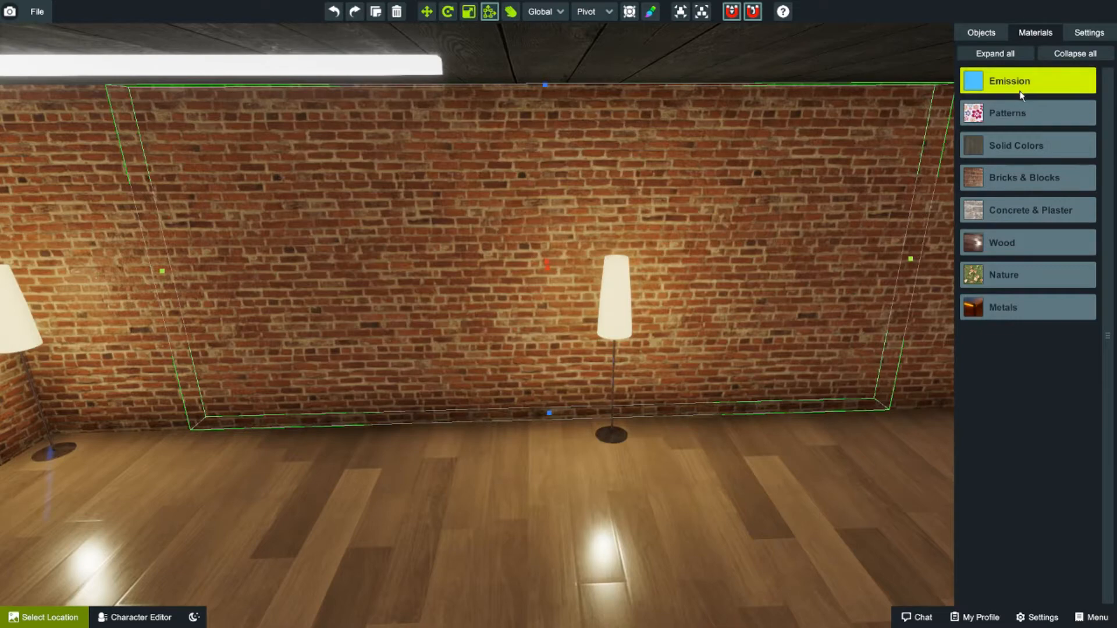
pyautogui.click(1018, 145)
pyautogui.click(971, 214)
# - Thin the transparent wall into a narrow glass sheet along the outer edge of the floor
pyautogui.moveTo(496, 515); pyautogui.dragTo(334, 510, button='right')
pyautogui.press('d')
pyautogui.press('w')
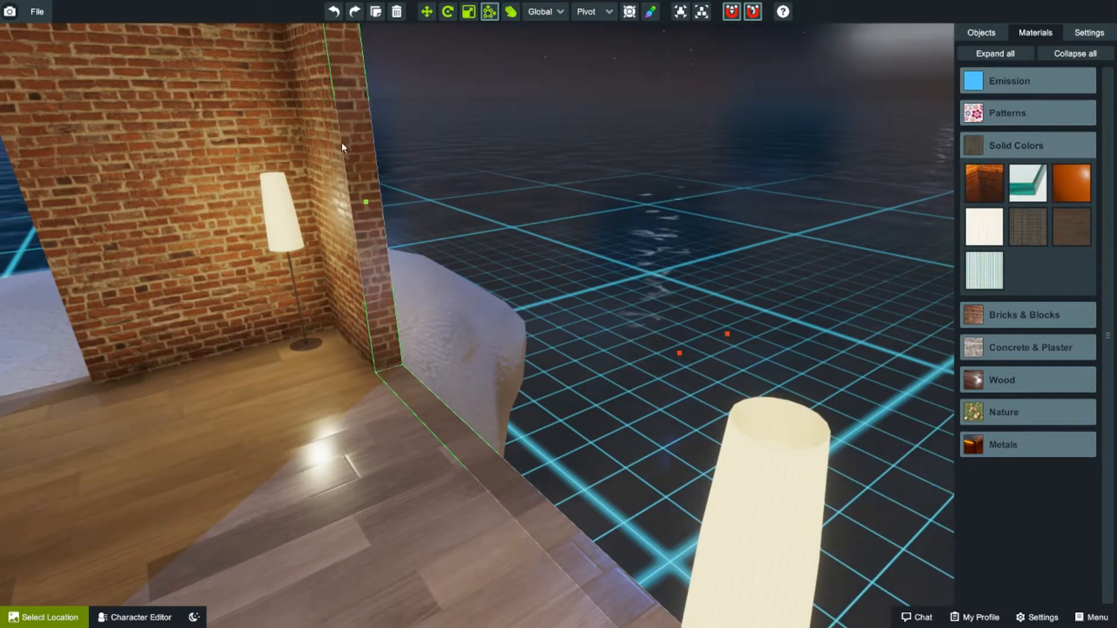
pyautogui.moveTo(356, 161); pyautogui.dragTo(481, 177, button='right')
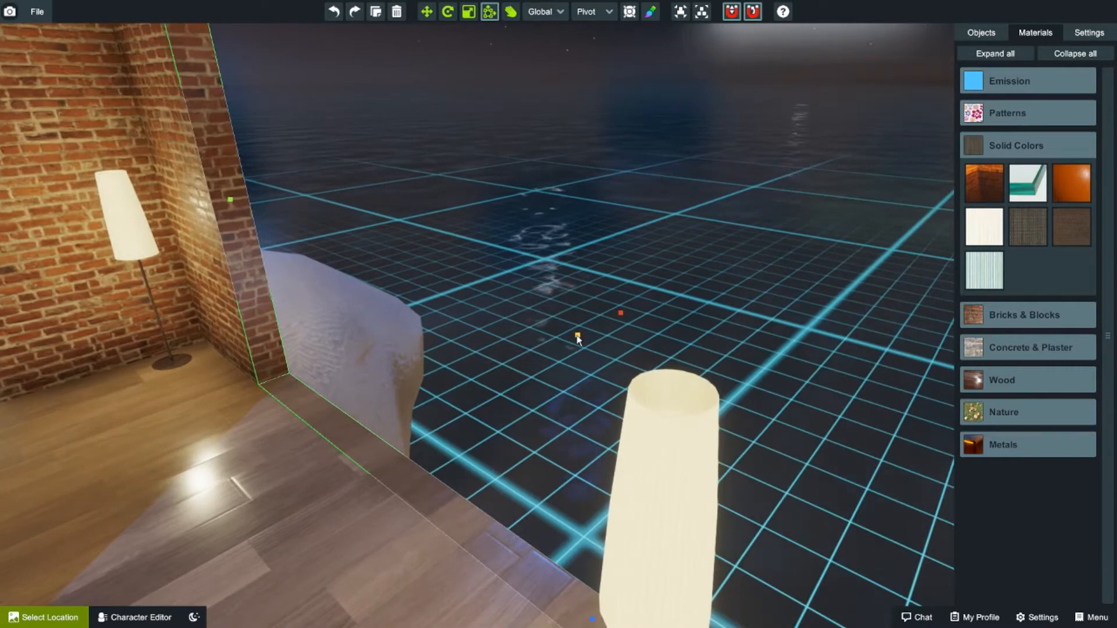
pyautogui.moveTo(576, 335); pyautogui.dragTo(590, 332)
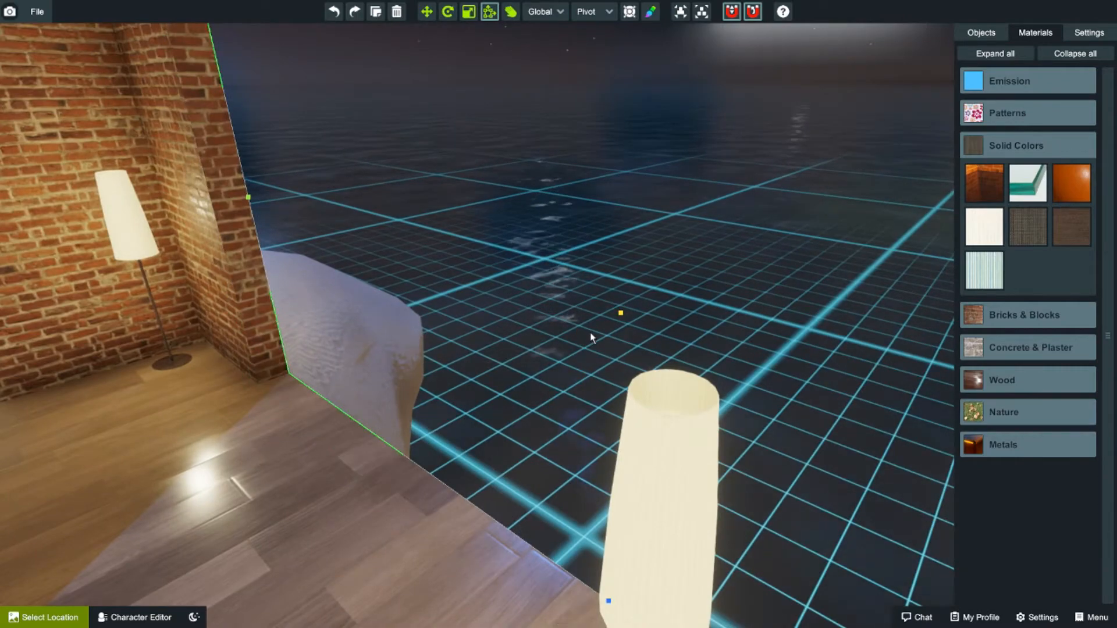
# - Examine the glass wall and its reflections from different positions inside the room
pyautogui.moveTo(368, 489); pyautogui.dragTo(948, 501, button='right')
pyautogui.press('a')
pyautogui.press('d')
pyautogui.press('a')
pyautogui.press('w')
pyautogui.press('d')
pyautogui.moveTo(448, 451)
pyautogui.mouseDown(button='right')
pyautogui.moveTo(444, 437)
pyautogui.moveTo(393, 435)
pyautogui.moveTo(374, 357)
pyautogui.moveTo(389, 349)
pyautogui.moveTo(559, 429)
pyautogui.moveTo(355, 446)
pyautogui.moveTo(697, 471)
pyautogui.moveTo(339, 470)
pyautogui.moveTo(396, 482)
pyautogui.moveTo(404, 463)
pyautogui.moveTo(463, 465)
pyautogui.mouseUp(button='right')
pyautogui.press('s')
pyautogui.press('a')
pyautogui.press('w')
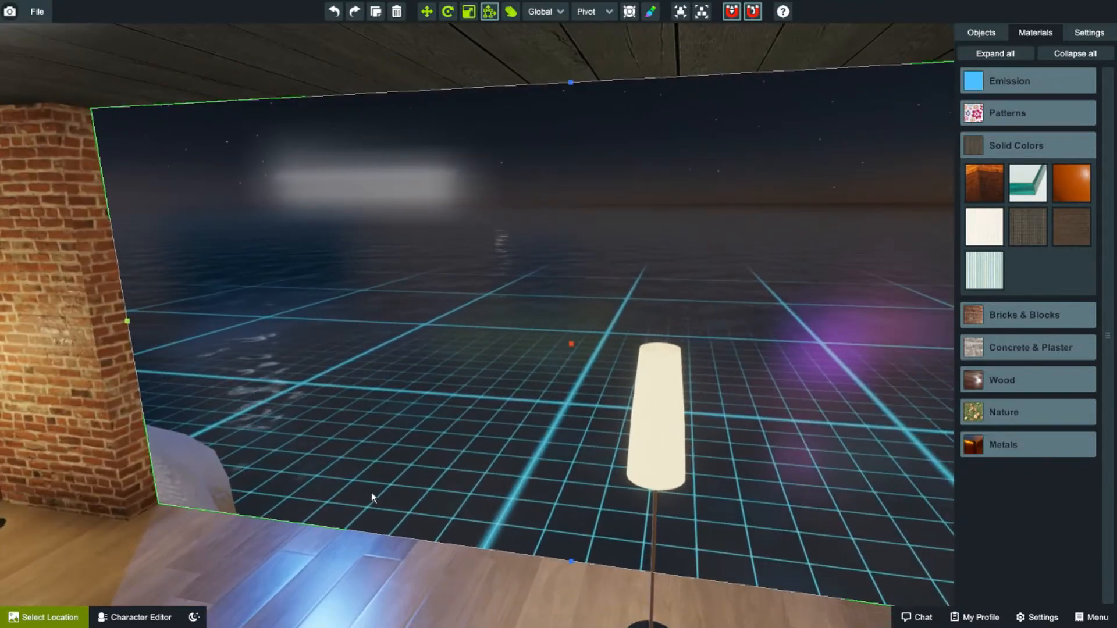
# - Leave the editor for My World and walk the character toward the glass wall
pyautogui.click(81, 616)
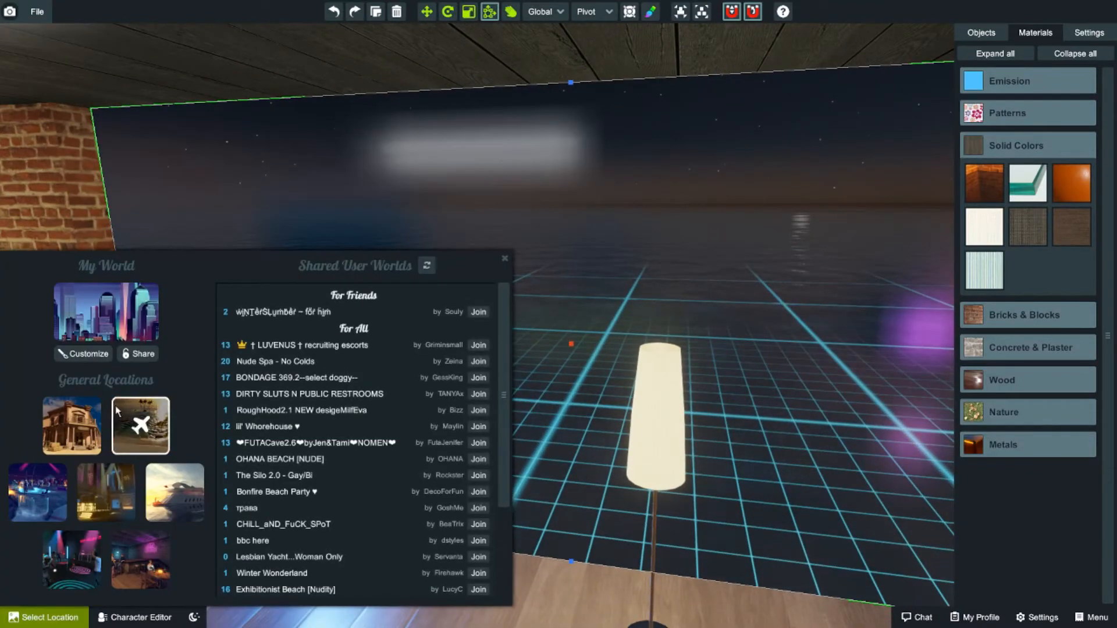
pyautogui.click(111, 331)
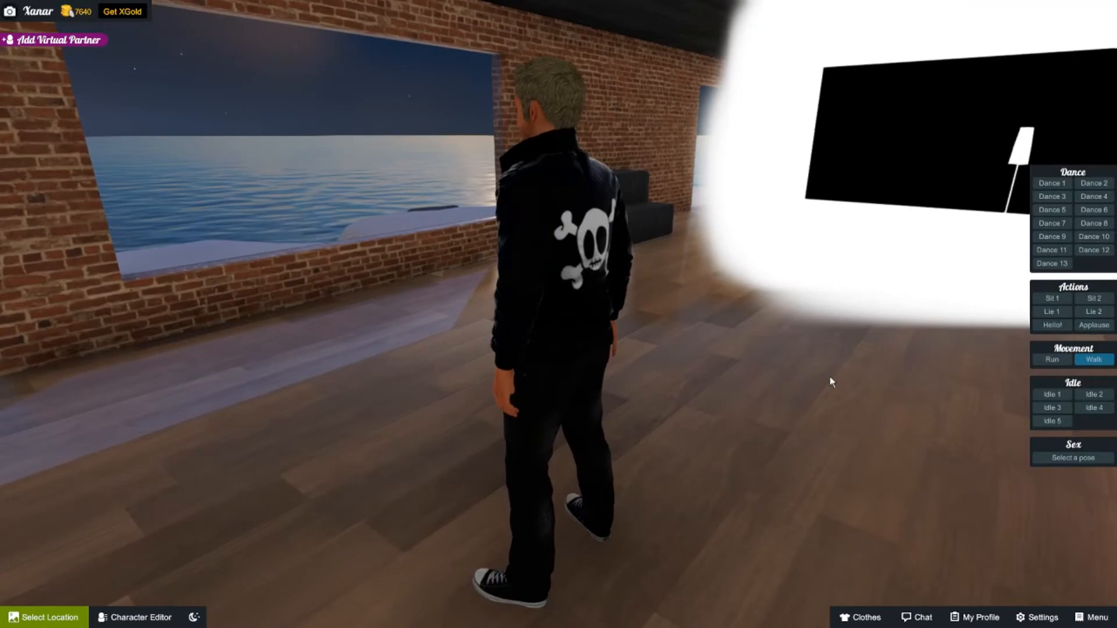
pyautogui.click(830, 381)
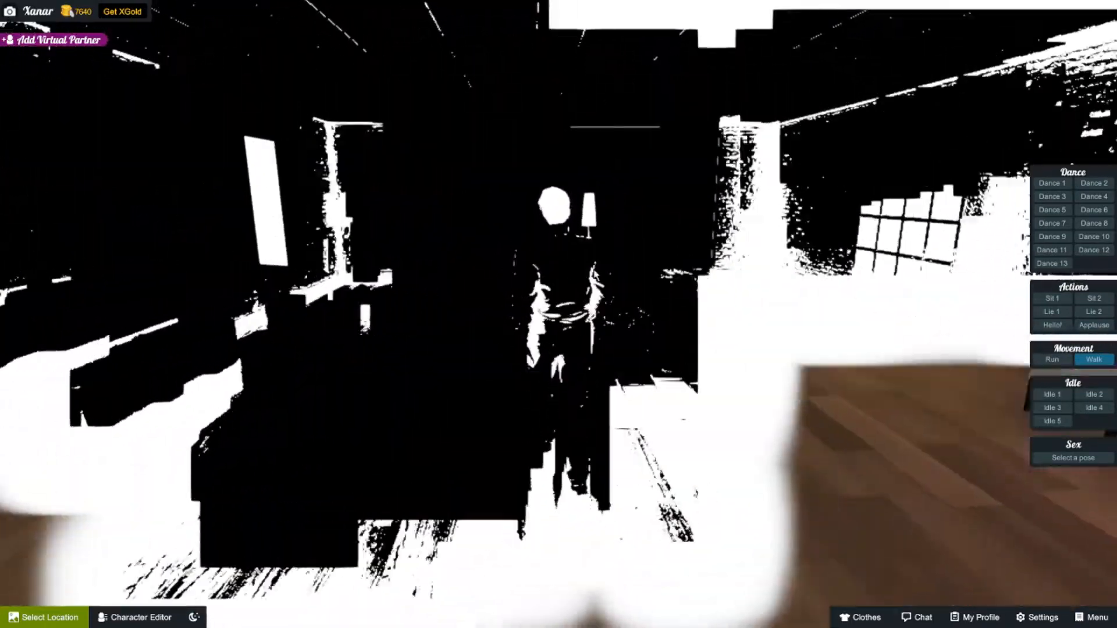
# - Examine how the glass wall renders behind the character from several angles and distances
pyautogui.moveTo(546, 269); pyautogui.dragTo(589, 373)
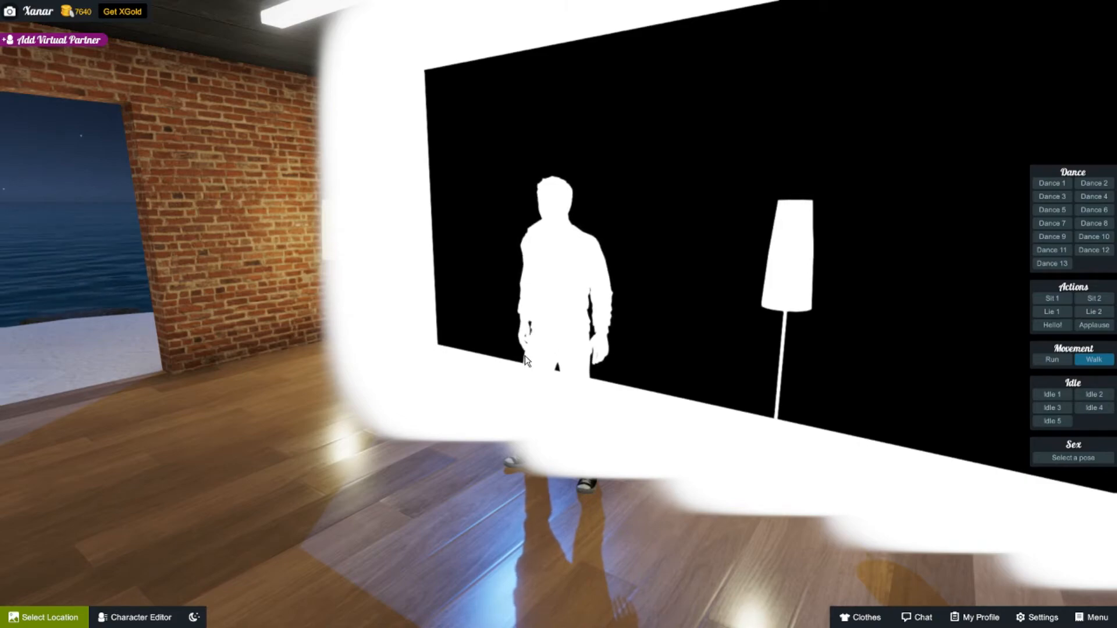
pyautogui.moveTo(410, 400)
pyautogui.mouseDown()
pyautogui.moveTo(447, 416)
pyautogui.moveTo(424, 414)
pyautogui.mouseUp()
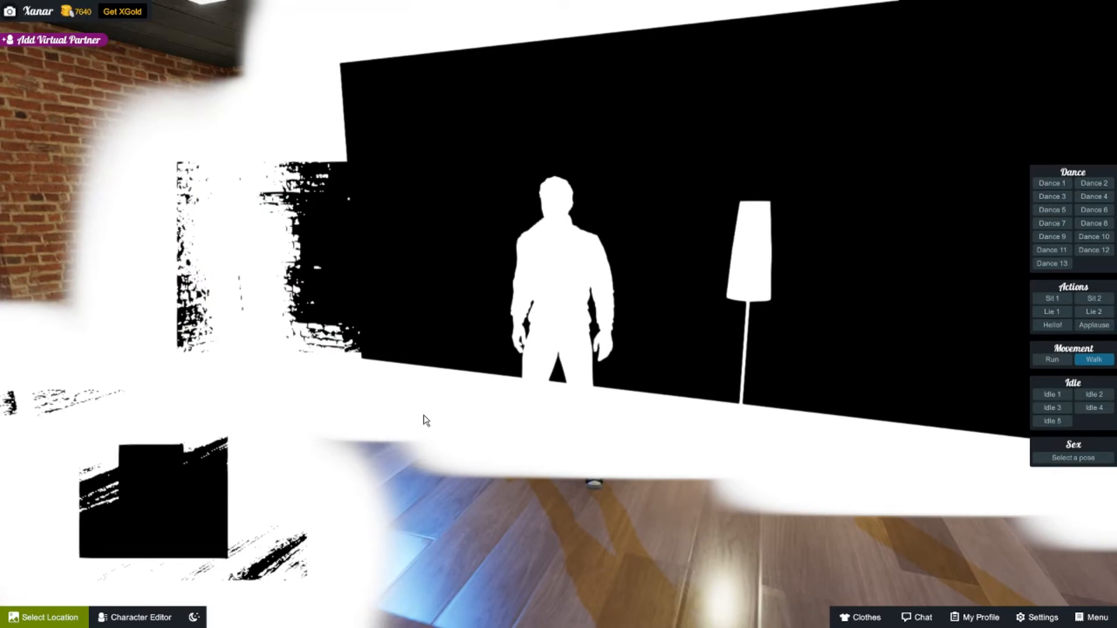
pyautogui.moveTo(424, 414); pyautogui.dragTo(473, 391)
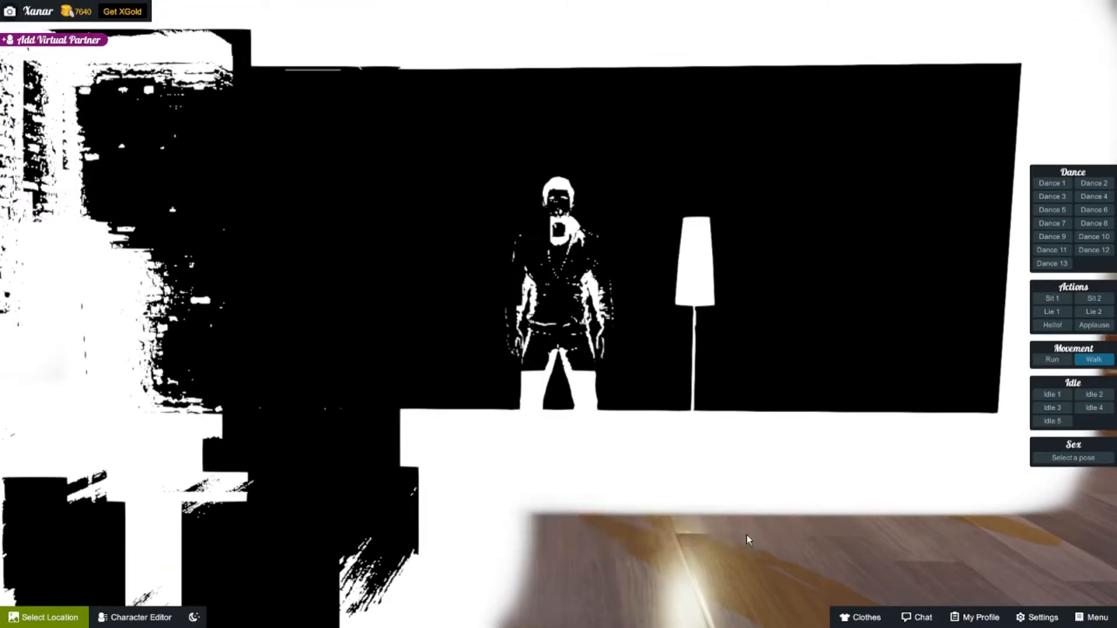
pyautogui.scroll(5, 733, 508)
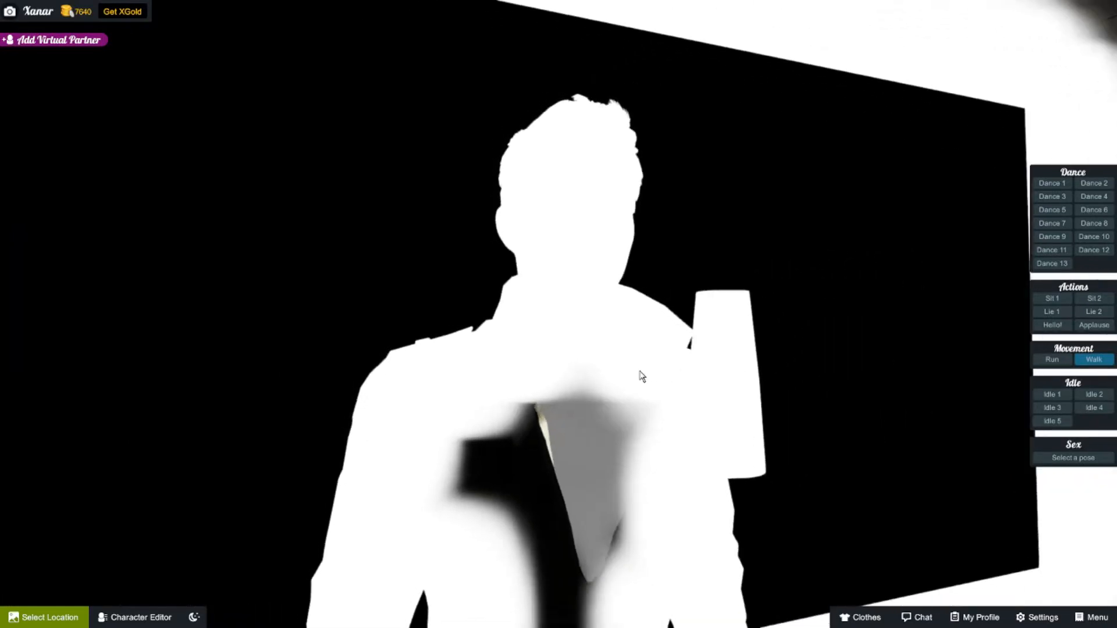
pyautogui.moveTo(617, 380); pyautogui.dragTo(509, 353)
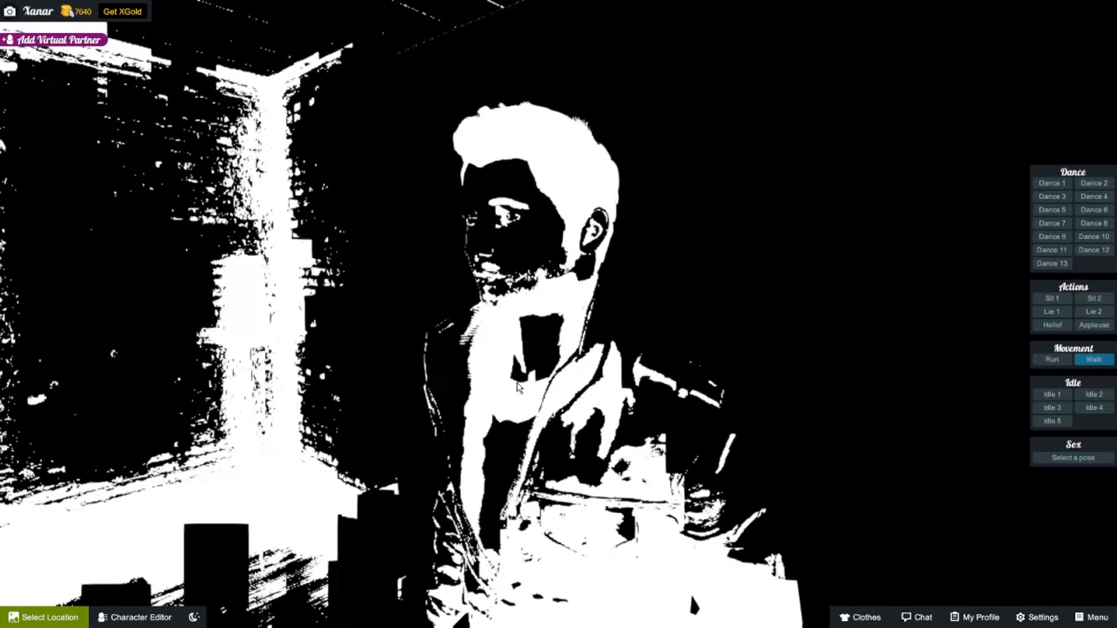
pyautogui.scroll(-5, 514, 393)
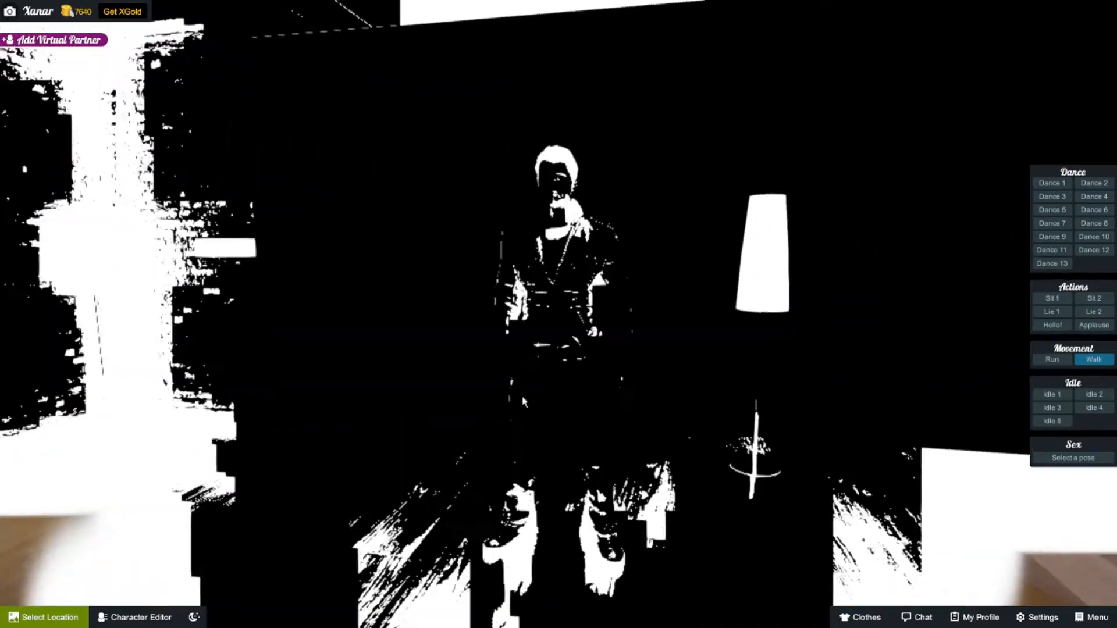
pyautogui.scroll(-2, 523, 402)
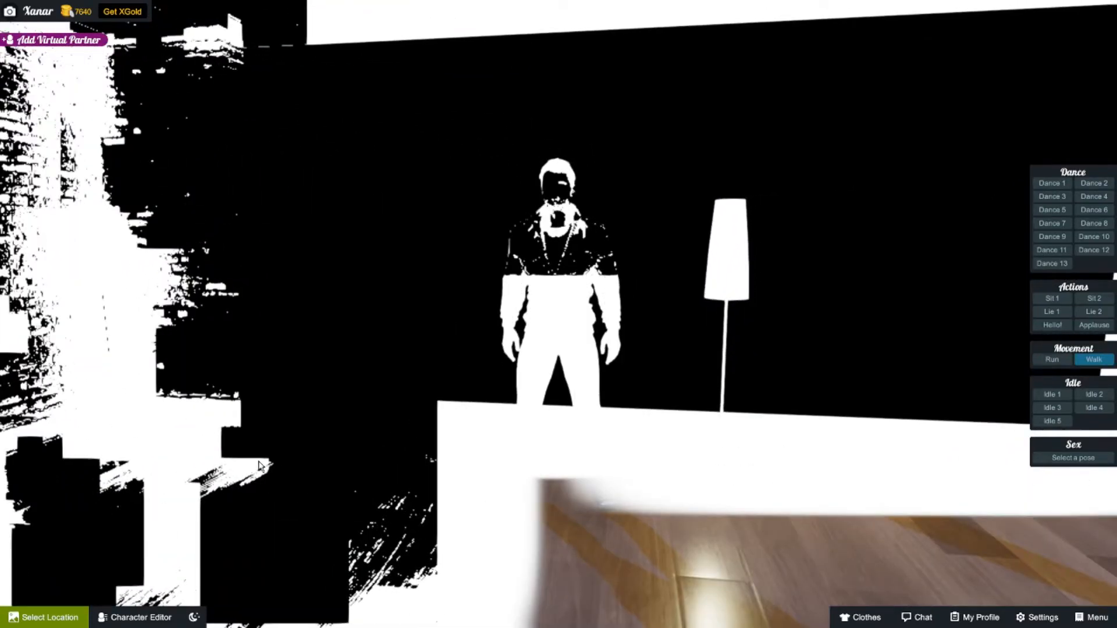
# - Reopen My World for customizing and inspect the glass wall behind the floor lamp up close
pyautogui.click(31, 618)
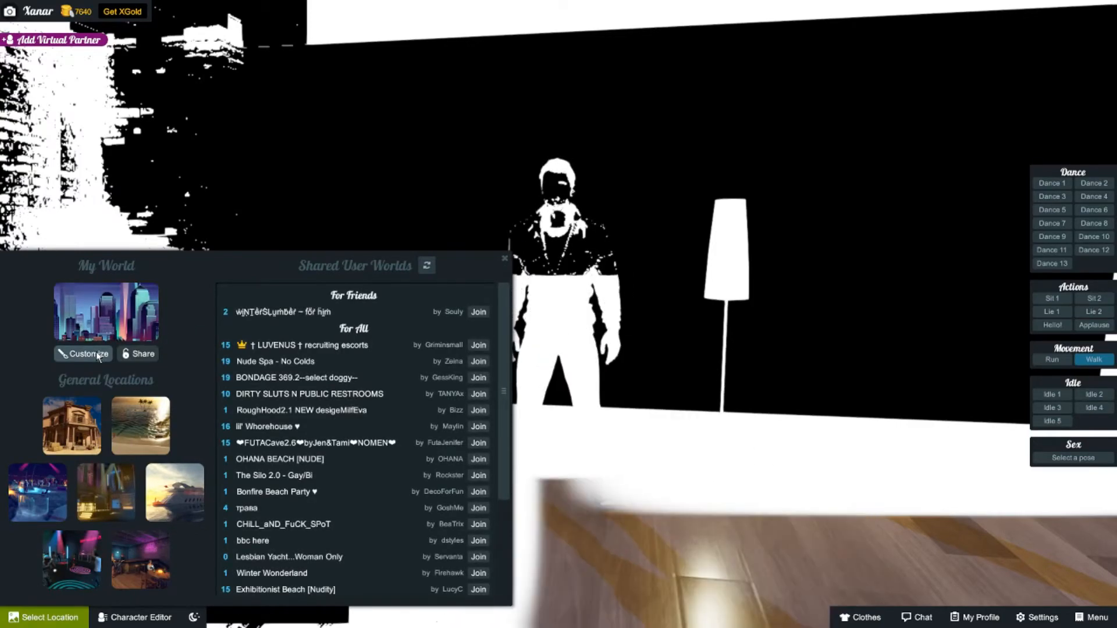
pyautogui.click(97, 354)
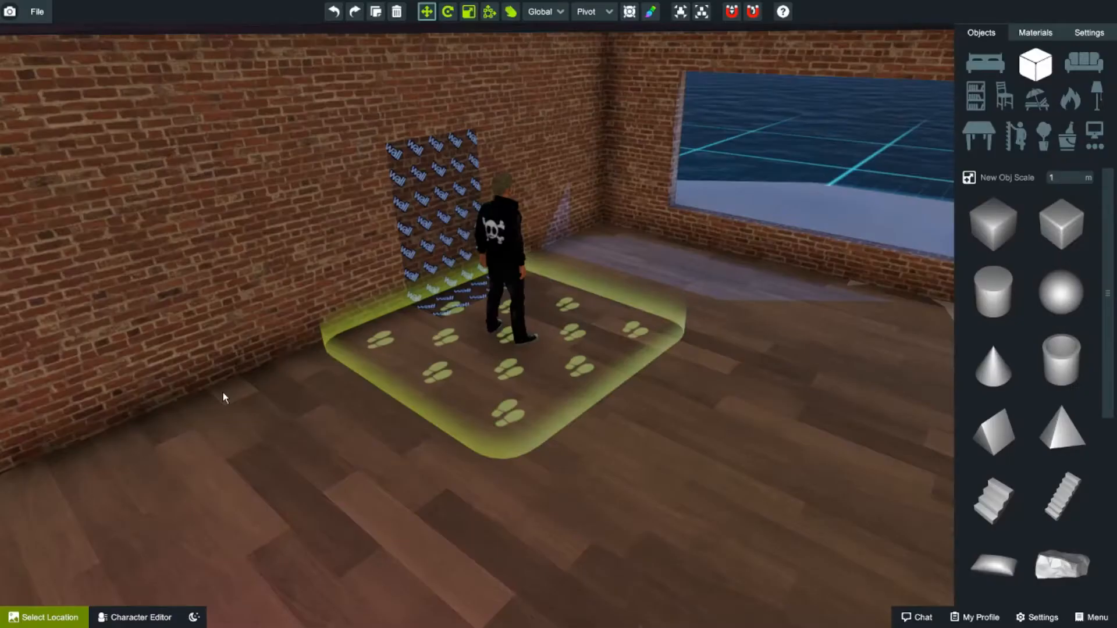
pyautogui.moveTo(340, 408); pyautogui.dragTo(688, 379, button='right')
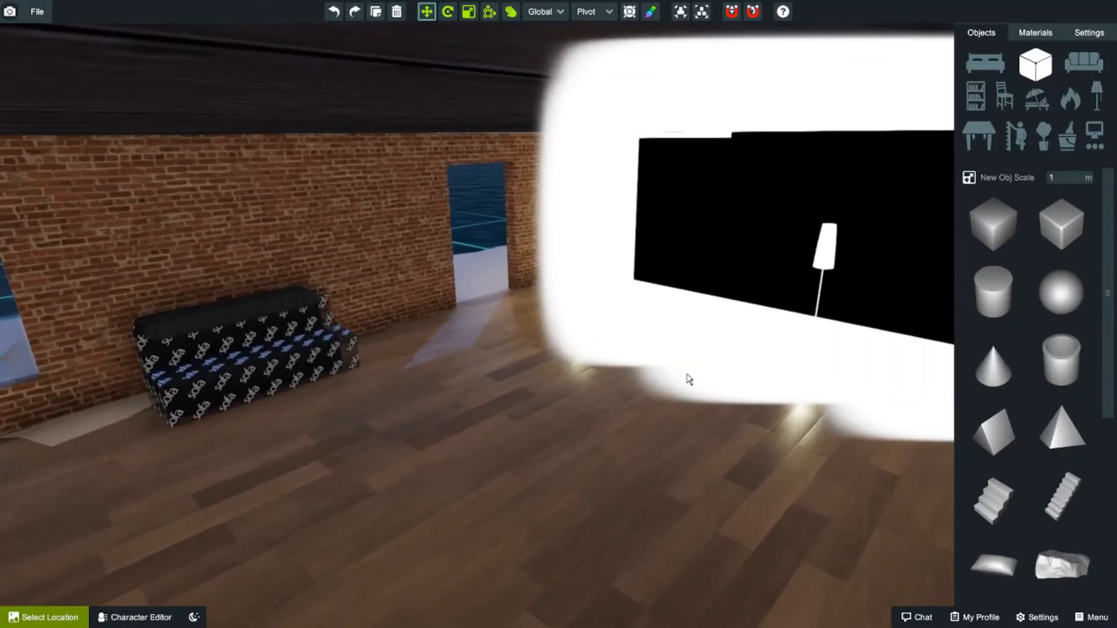
pyautogui.moveTo(466, 418); pyautogui.dragTo(574, 357, button='right')
pyautogui.scroll(5, 576, 360)
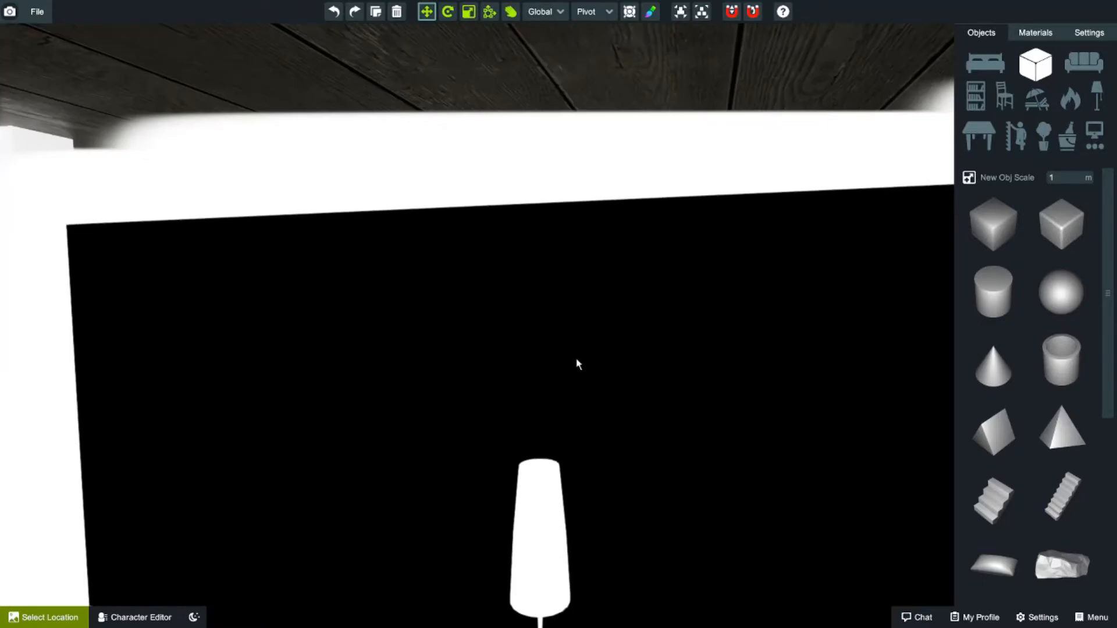
pyautogui.scroll(-5, 472, 360)
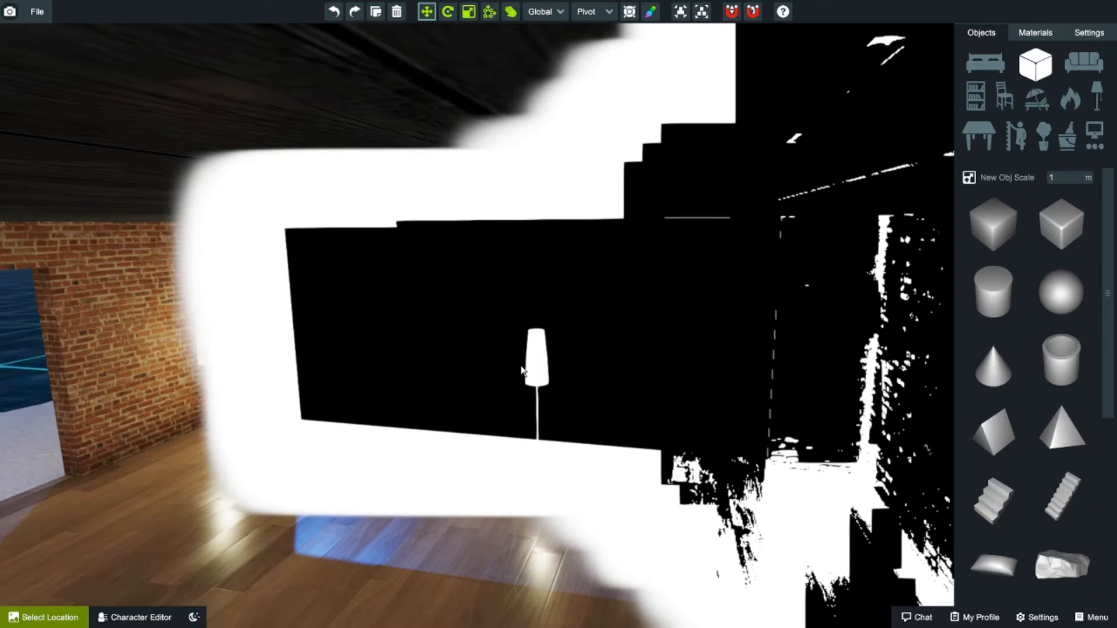
# - Try to select the glass wall from inside the room
pyautogui.click(538, 369)
pyautogui.moveTo(399, 459); pyautogui.dragTo(444, 469, button='right')
pyautogui.press('a')
pyautogui.click(435, 442)
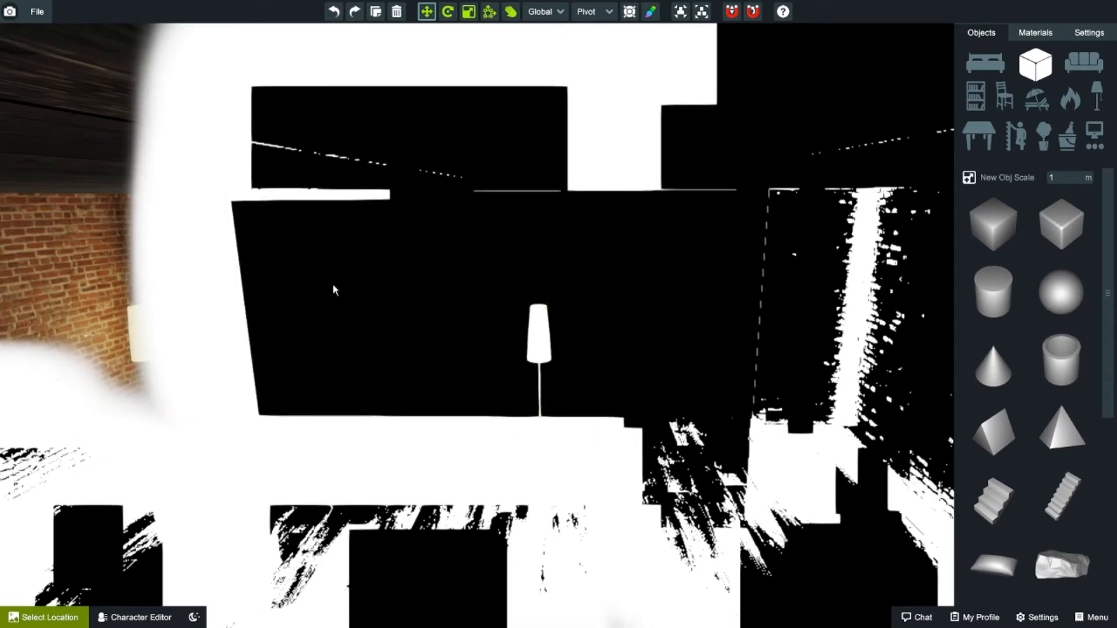
pyautogui.click(590, 145)
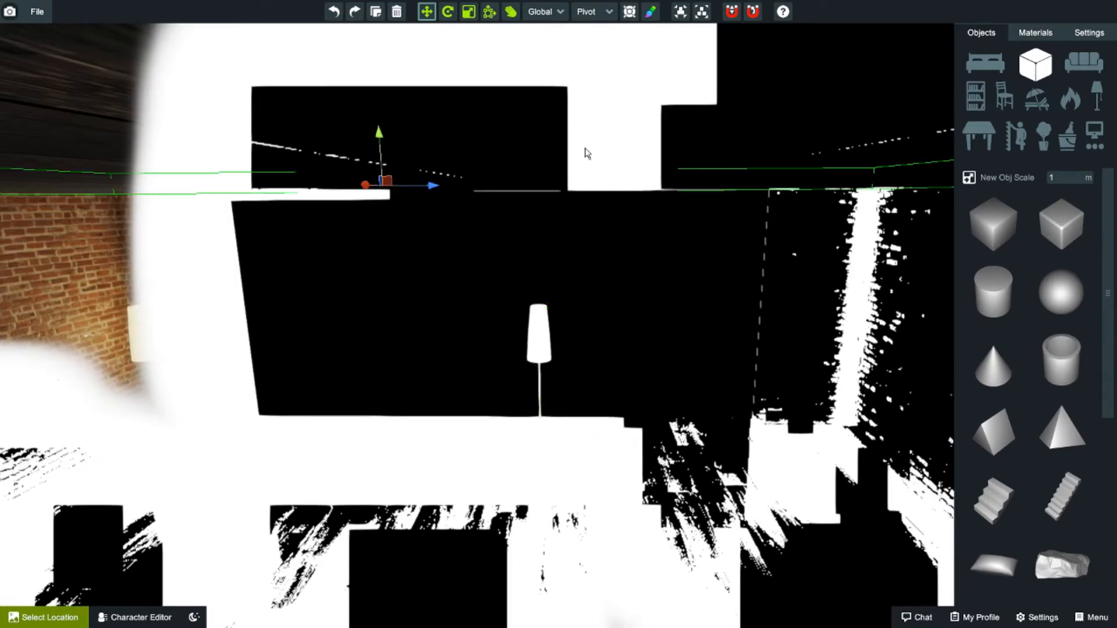
pyautogui.click(561, 292)
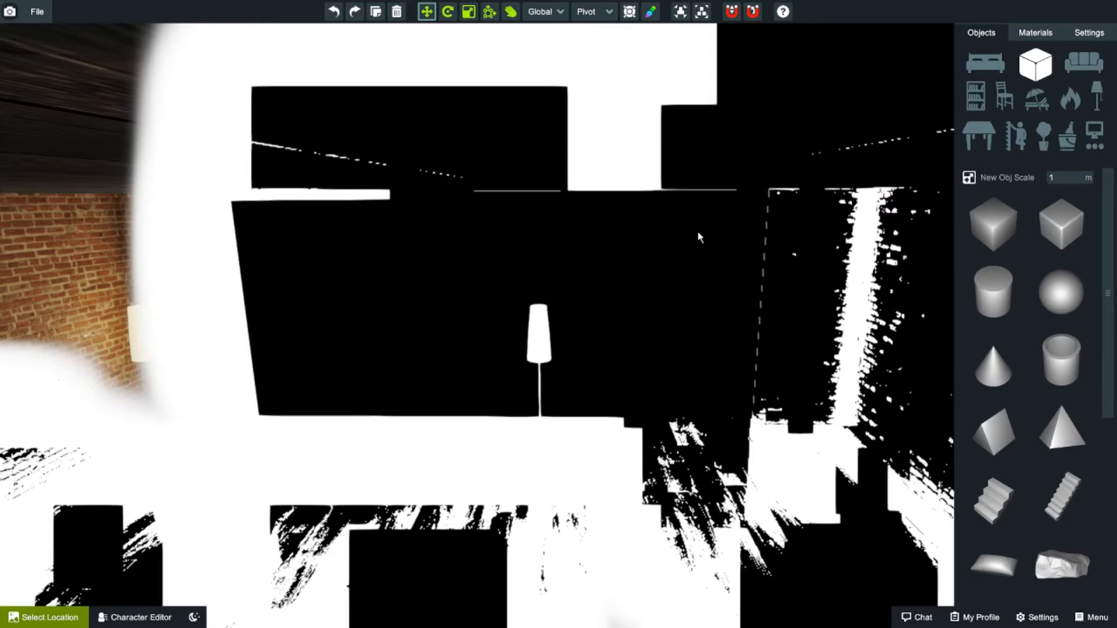
# - Try to select and delete the glass wall from outside the building
pyautogui.moveTo(705, 296); pyautogui.dragTo(105, 325, button='right')
pyautogui.click(357, 211)
pyautogui.click(473, 271)
pyautogui.press('Delete')
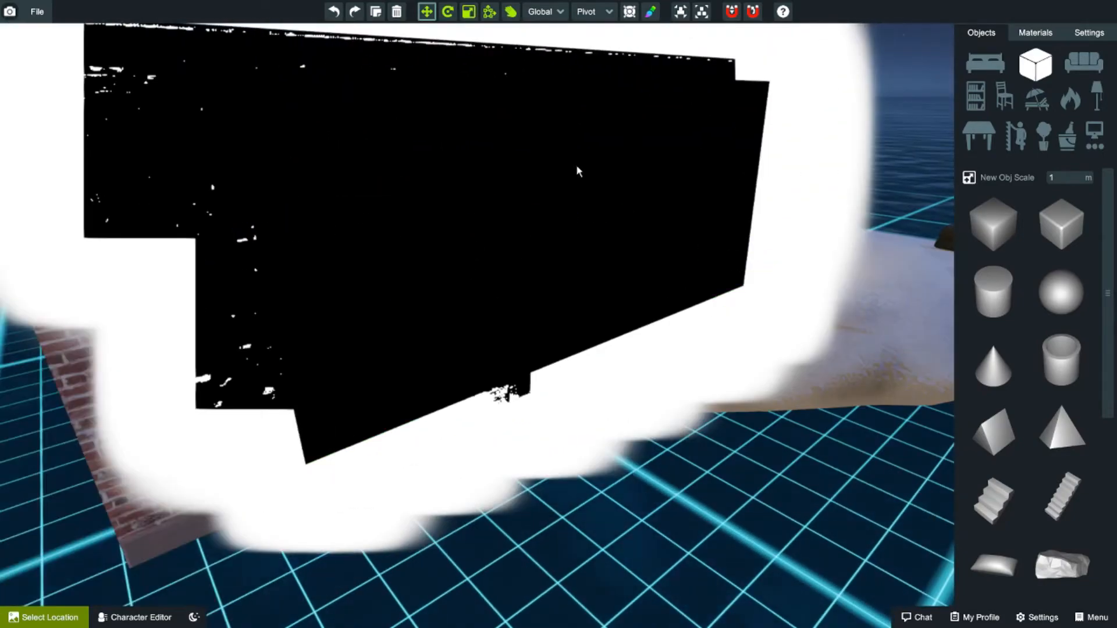
pyautogui.click(707, 176)
pyautogui.click(751, 98)
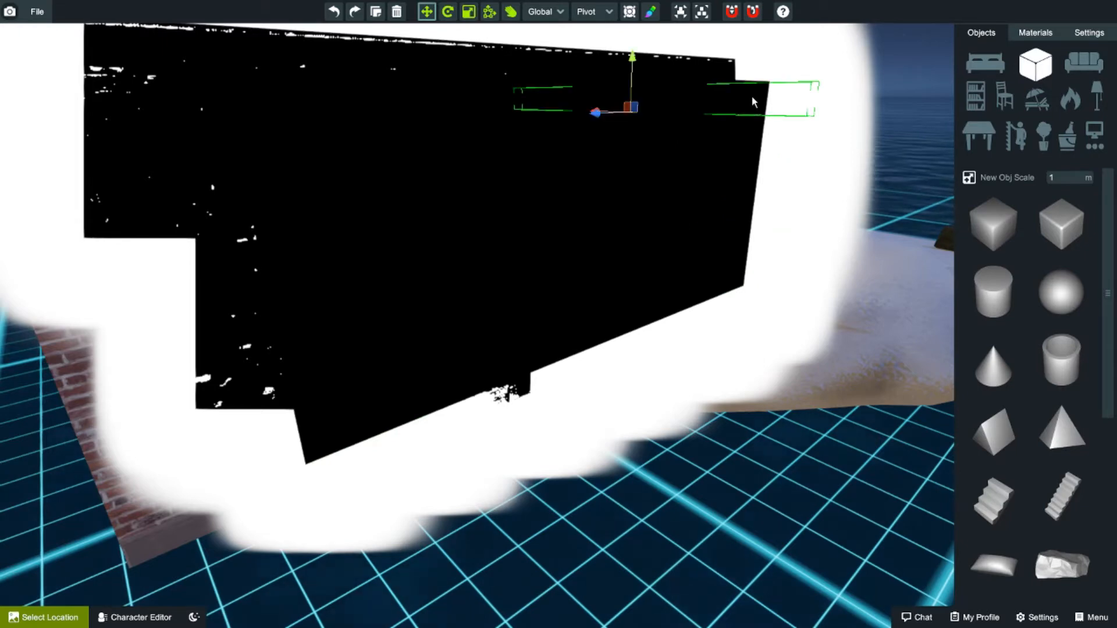
pyautogui.click(355, 366)
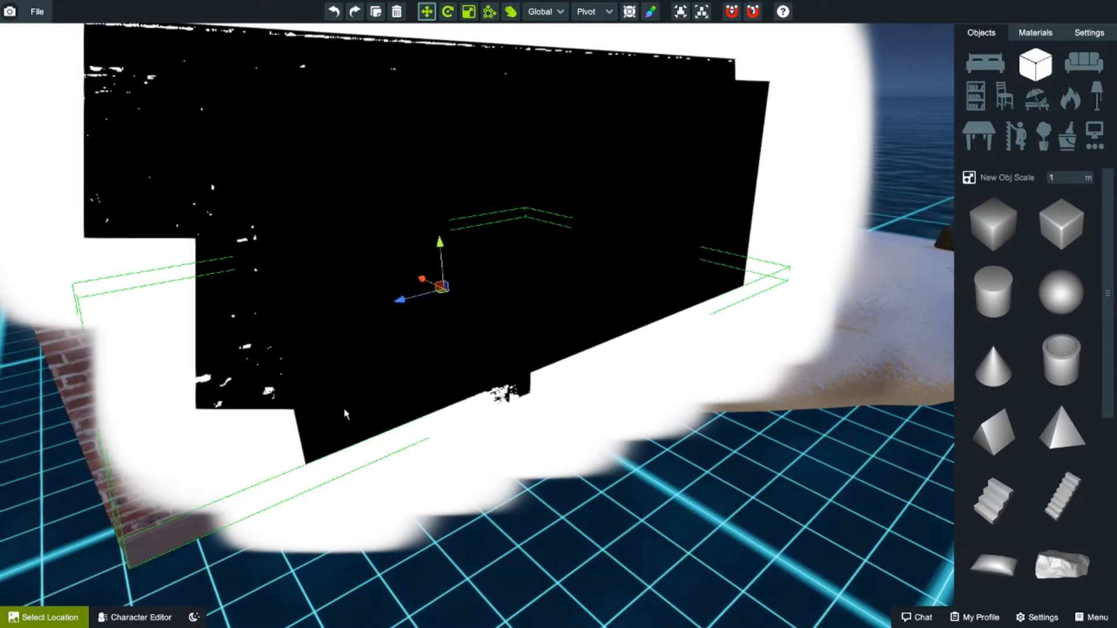
# - Try to pick the glass wall at several points on its surface and edges from outside, and undo the last action
pyautogui.press('s')
pyautogui.moveTo(298, 249); pyautogui.dragTo(354, 260, button='right')
pyautogui.click(374, 201)
pyautogui.click(494, 207)
pyautogui.click(575, 246)
pyautogui.click(598, 341)
pyautogui.click(573, 365)
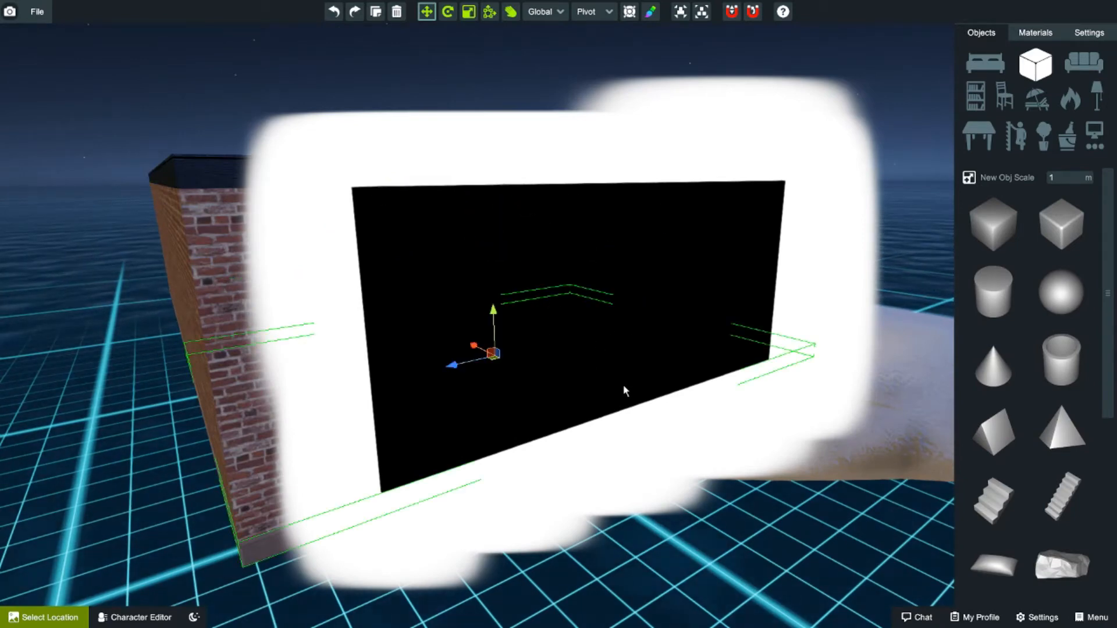
pyautogui.click(438, 443)
pyautogui.click(394, 441)
pyautogui.click(407, 216)
pyautogui.click(691, 191)
pyautogui.click(713, 237)
pyautogui.moveTo(699, 304); pyautogui.dragTo(733, 303, button='right')
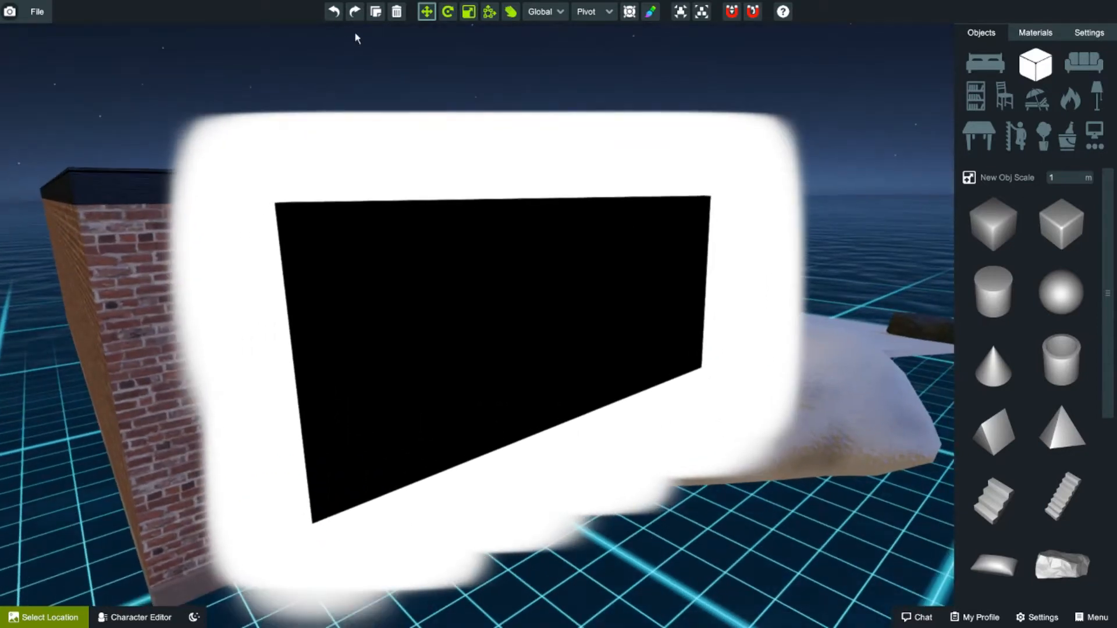
pyautogui.click(337, 18)
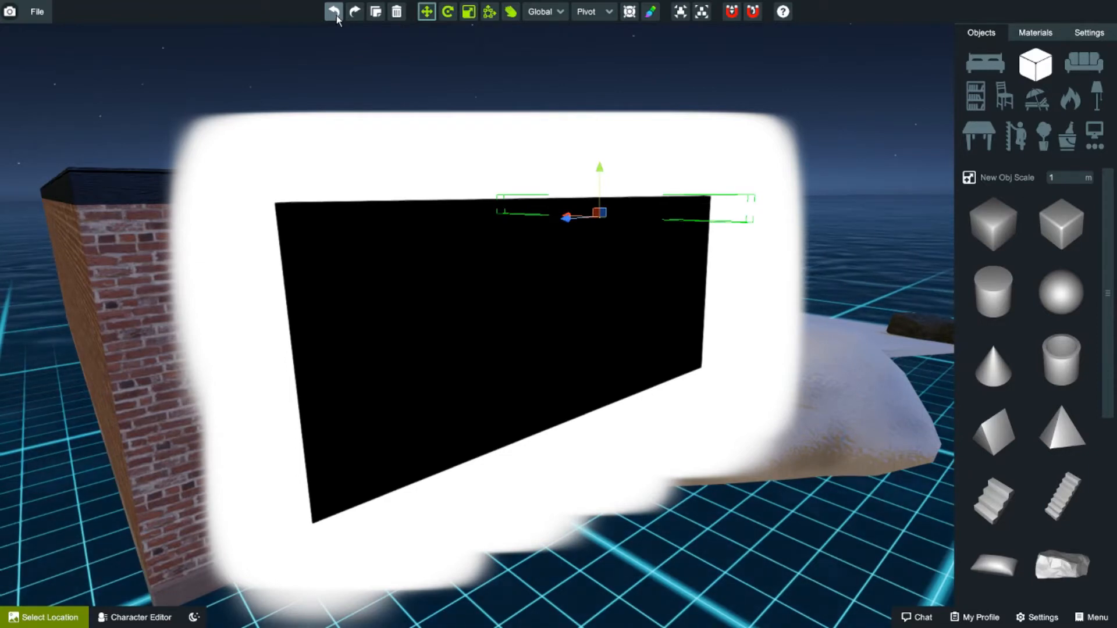
# - Undo the last actions, box-select the whole area around the glass wall from outside, and delete the selection
pyautogui.click(336, 17)
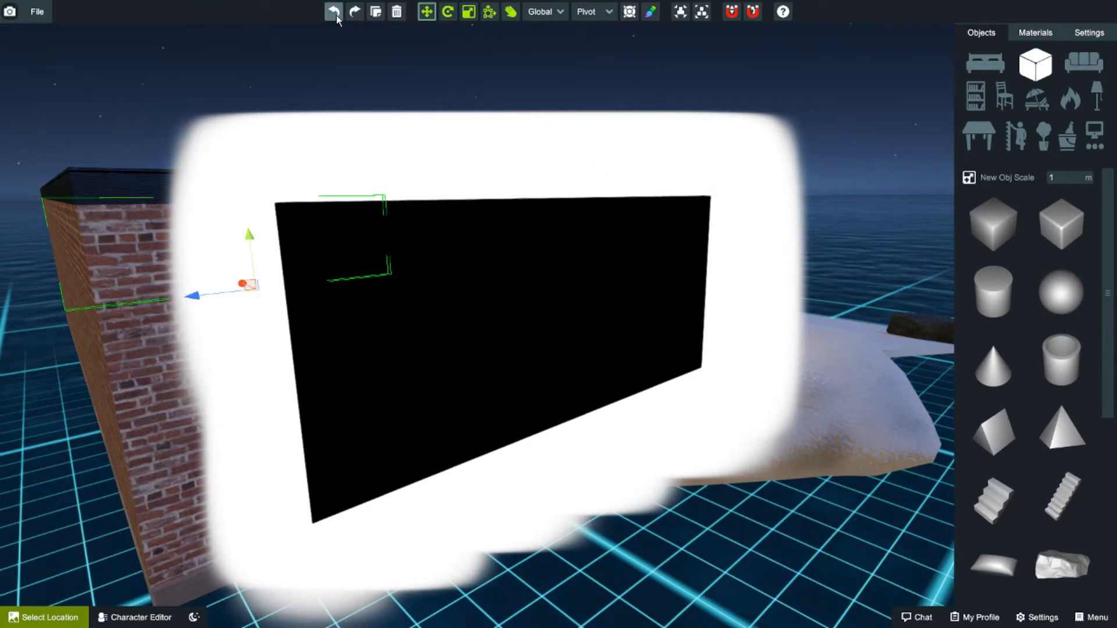
pyautogui.click(336, 17)
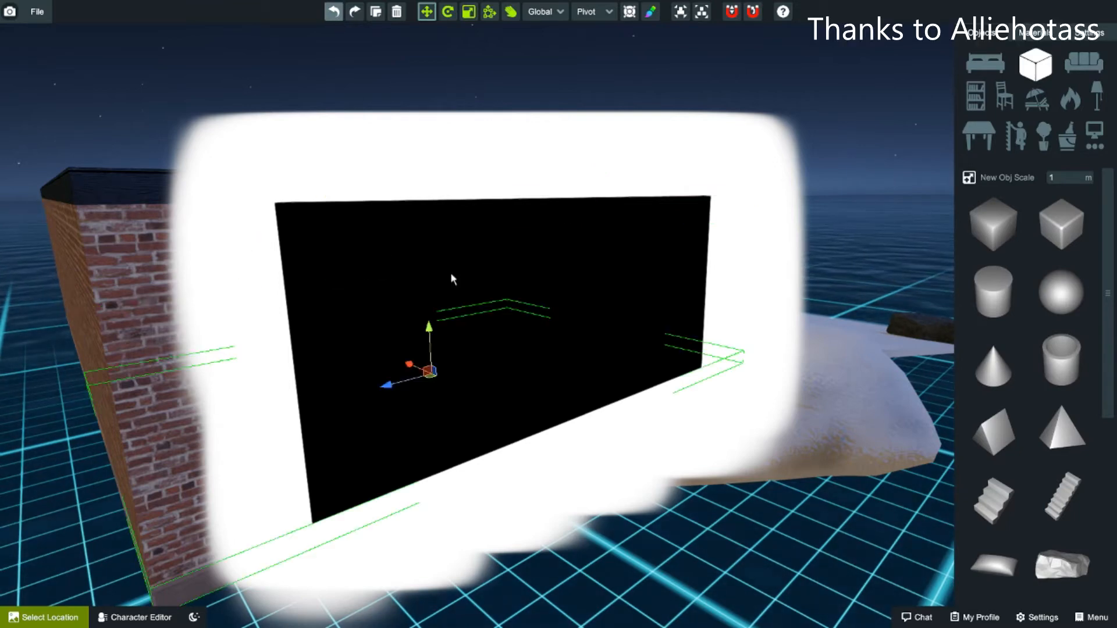
pyautogui.click(487, 233)
pyautogui.click(636, 357)
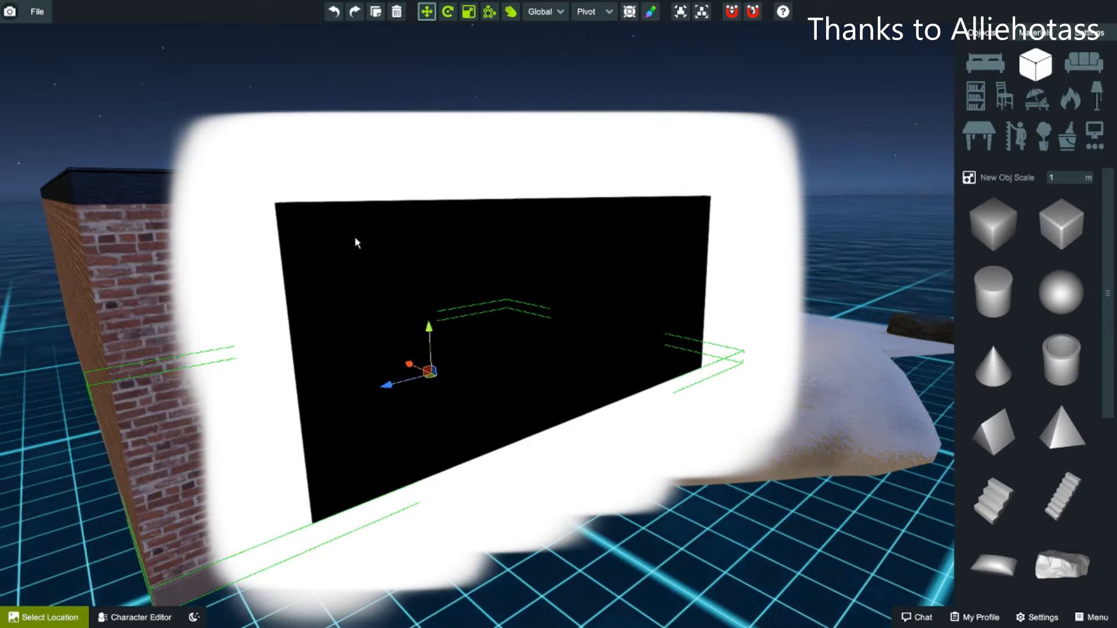
pyautogui.moveTo(233, 125); pyautogui.dragTo(753, 501)
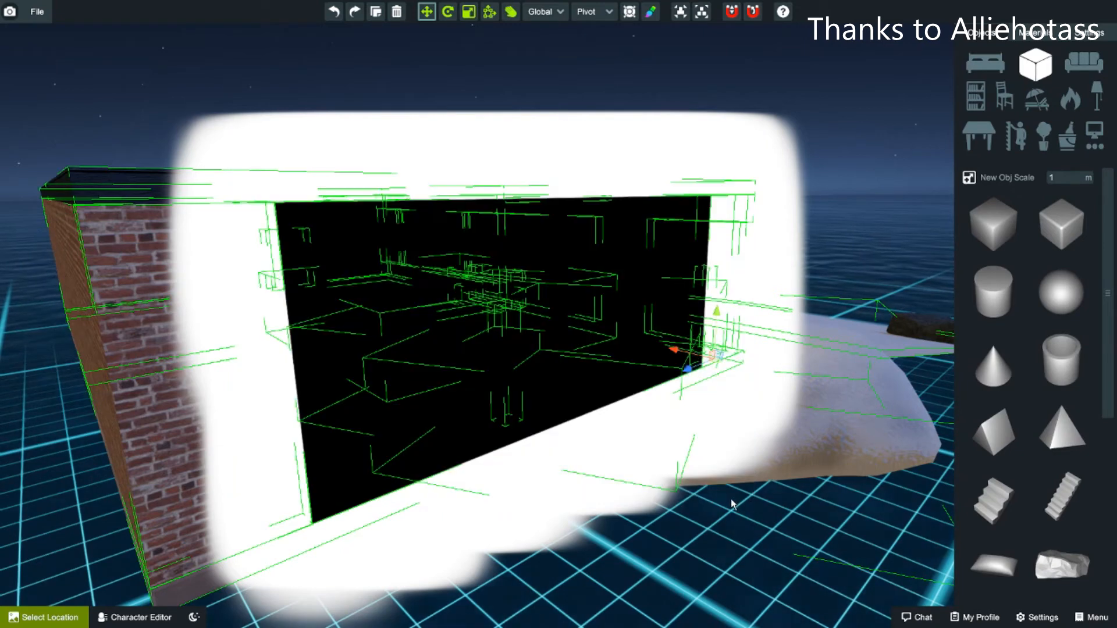
pyautogui.press('Delete')
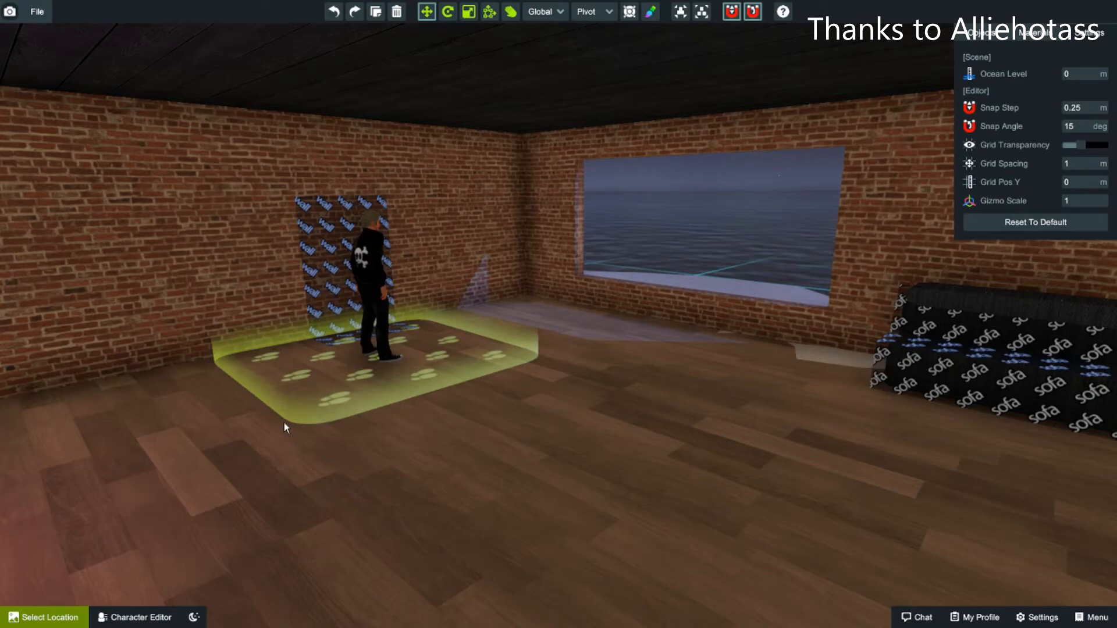
# - Move the narrow brick wall section beside the corner floor lamp out of the building, over the open water grid
pyautogui.moveTo(251, 447); pyautogui.dragTo(783, 443, button='right')
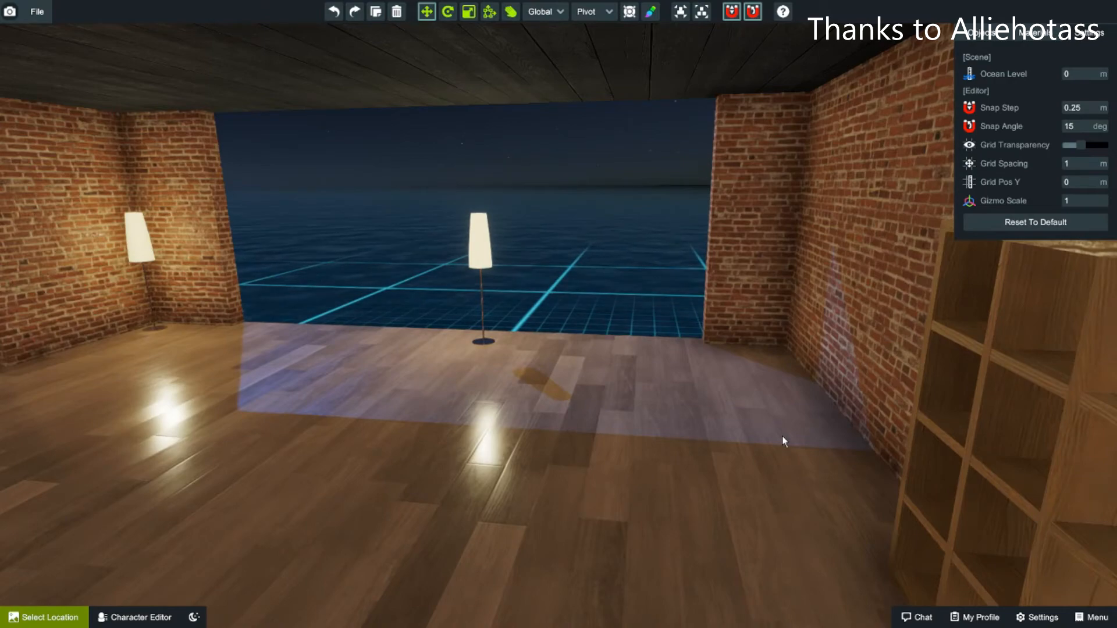
pyautogui.moveTo(784, 442); pyautogui.dragTo(664, 427, button='right')
pyautogui.moveTo(487, 381); pyautogui.dragTo(507, 316, button='right')
pyautogui.moveTo(383, 298); pyautogui.dragTo(465, 431, button='right')
pyautogui.press('w')
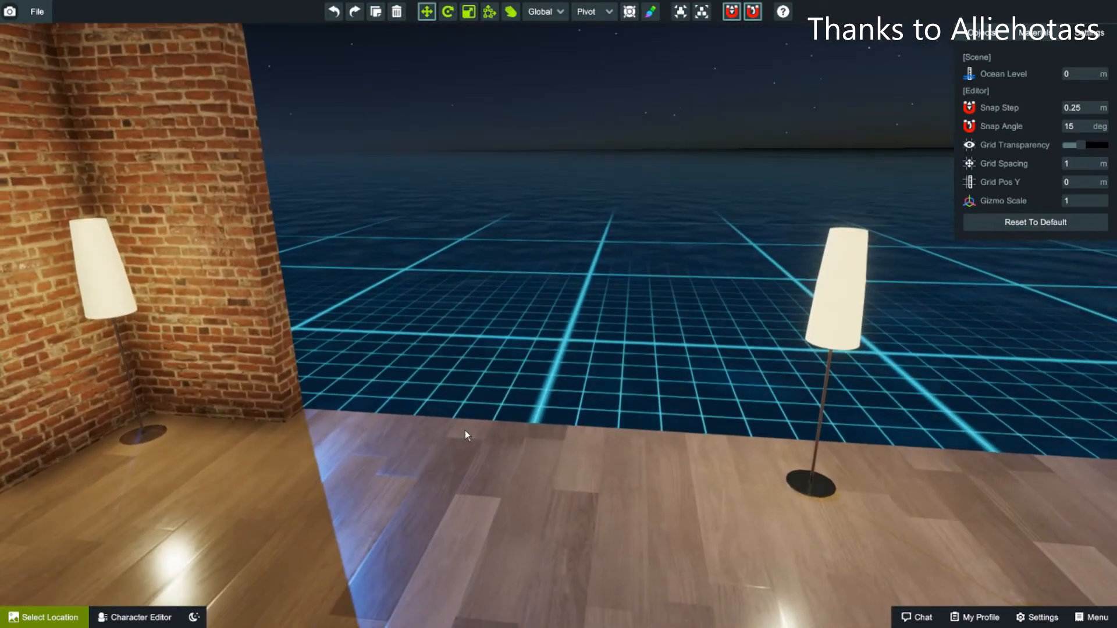
pyautogui.moveTo(504, 439); pyautogui.dragTo(359, 441, button='right')
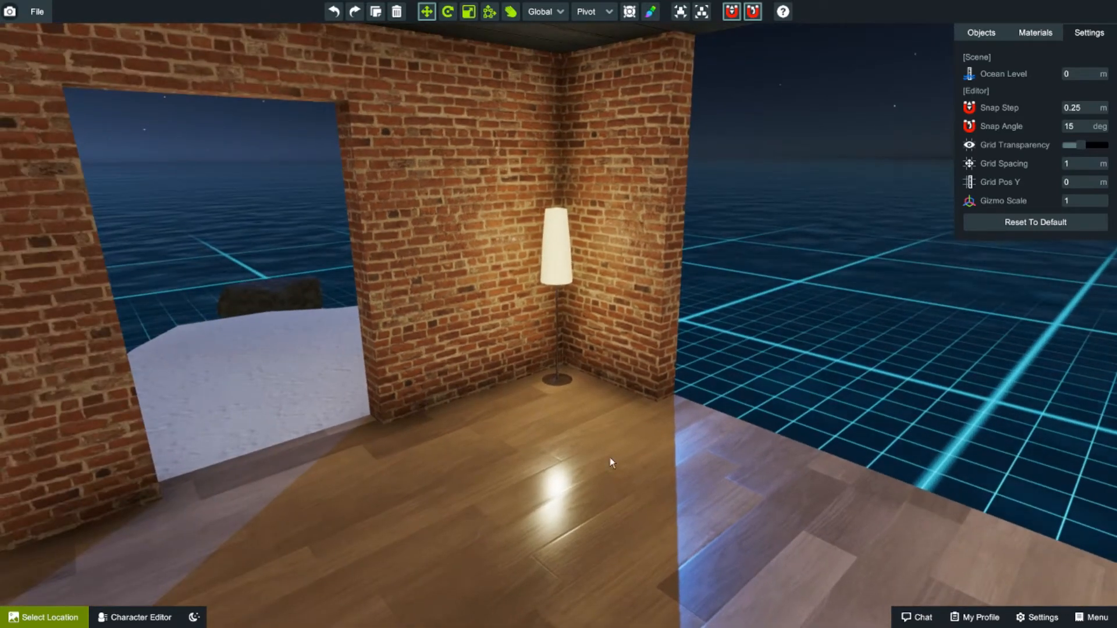
pyautogui.click(643, 263)
pyautogui.moveTo(644, 263); pyautogui.dragTo(564, 464, button='right')
pyautogui.press('w')
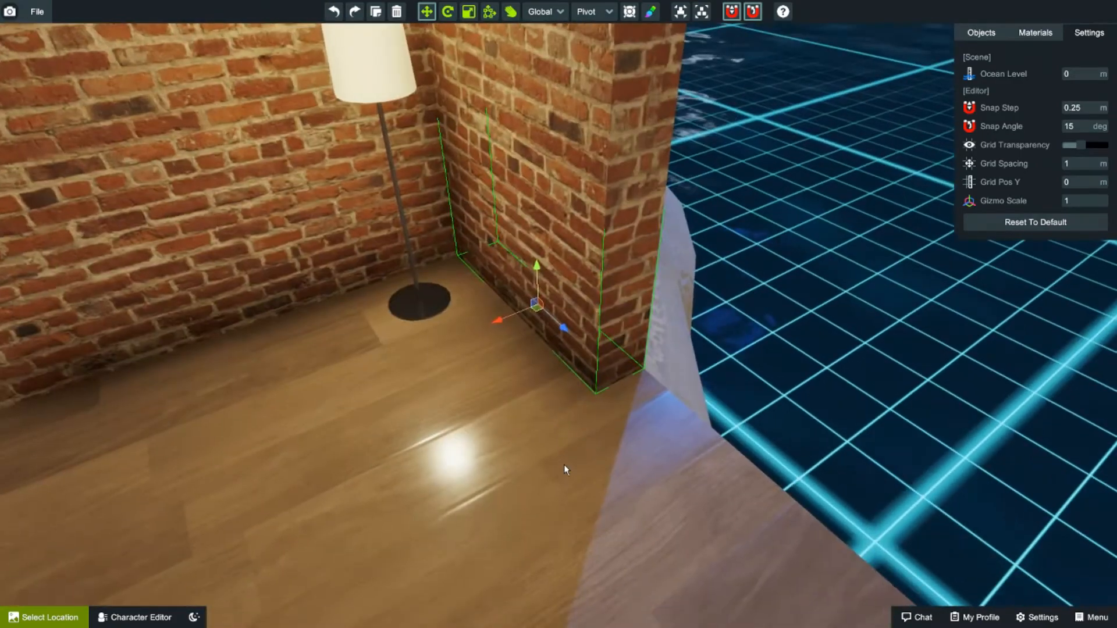
pyautogui.scroll(-3, 564, 464)
pyautogui.moveTo(456, 466); pyautogui.dragTo(452, 439, button='right')
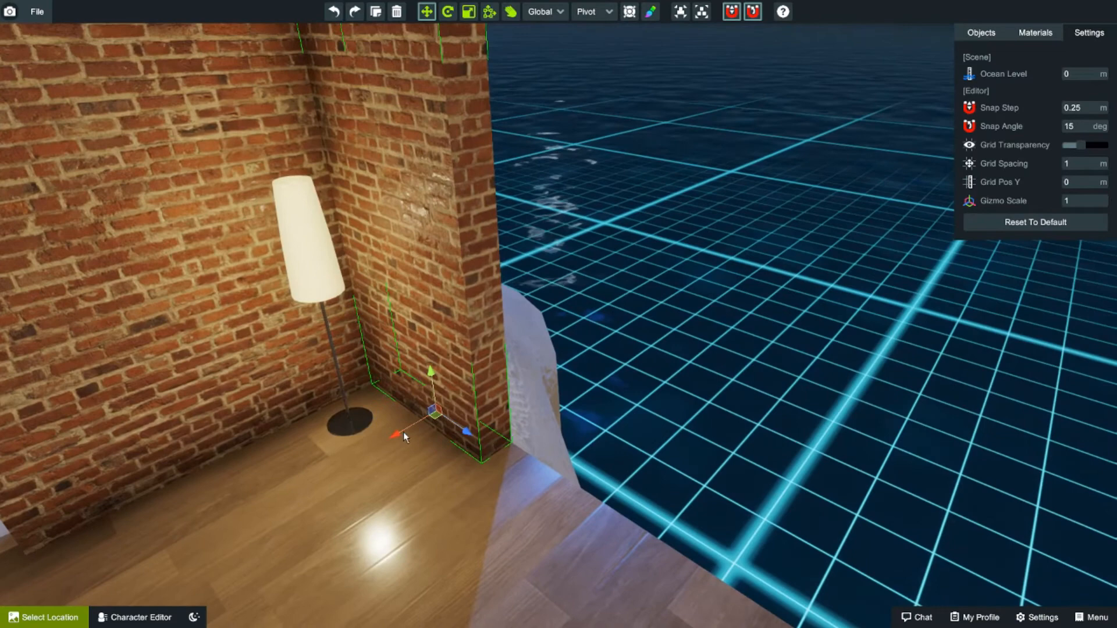
pyautogui.moveTo(392, 433); pyautogui.dragTo(690, 243)
pyautogui.moveTo(690, 243); pyautogui.dragTo(526, 344, button='right')
pyautogui.moveTo(433, 468); pyautogui.dragTo(554, 372)
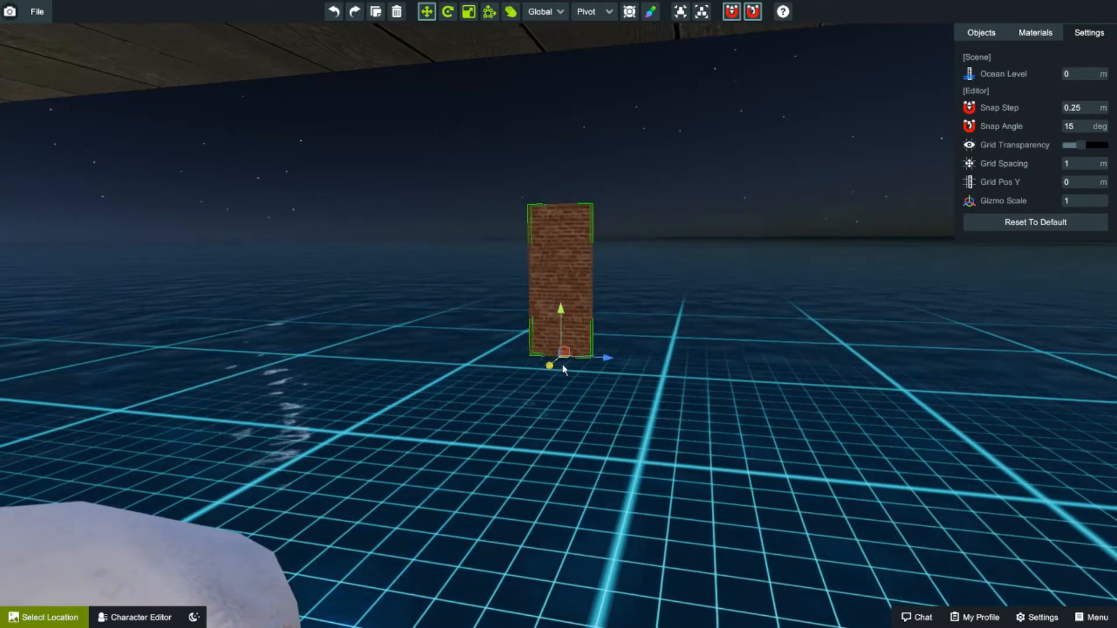
# - Squash the thickness of the moved brick section with the face-resize handles until it is a flat sheet
pyautogui.moveTo(476, 414); pyautogui.dragTo(325, 471, button='right')
pyautogui.press('w')
pyautogui.press('d')
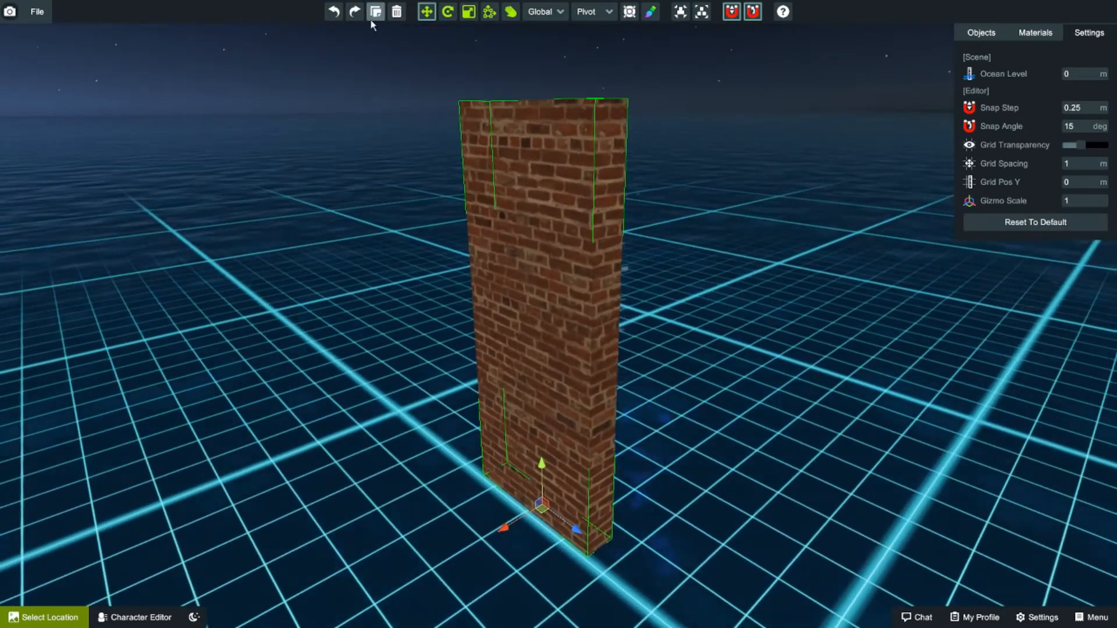
pyautogui.click(468, 13)
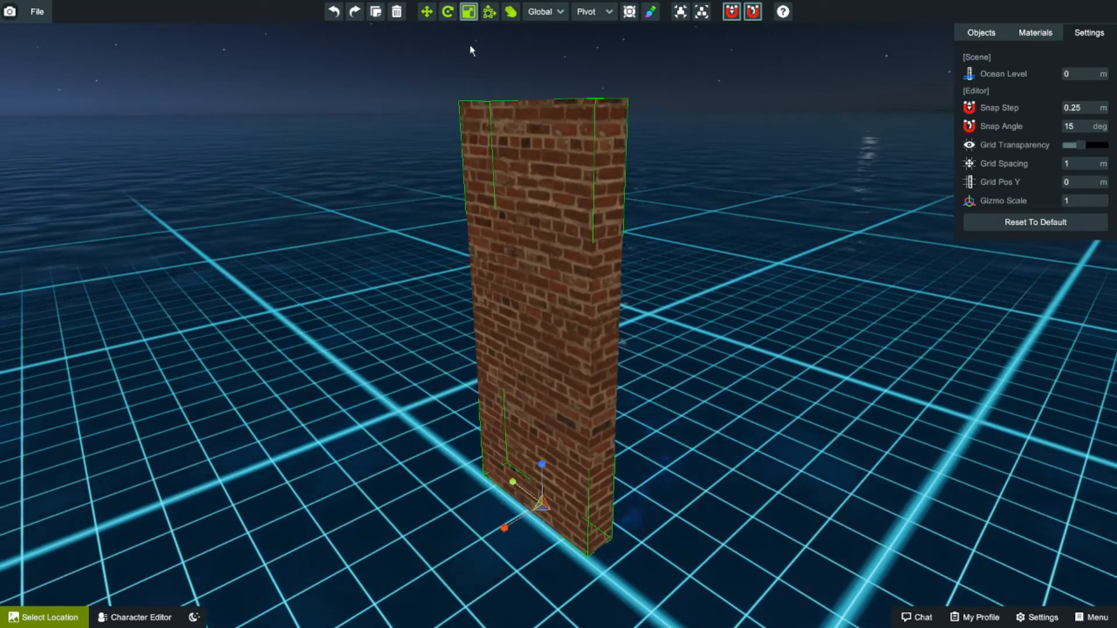
pyautogui.click(487, 13)
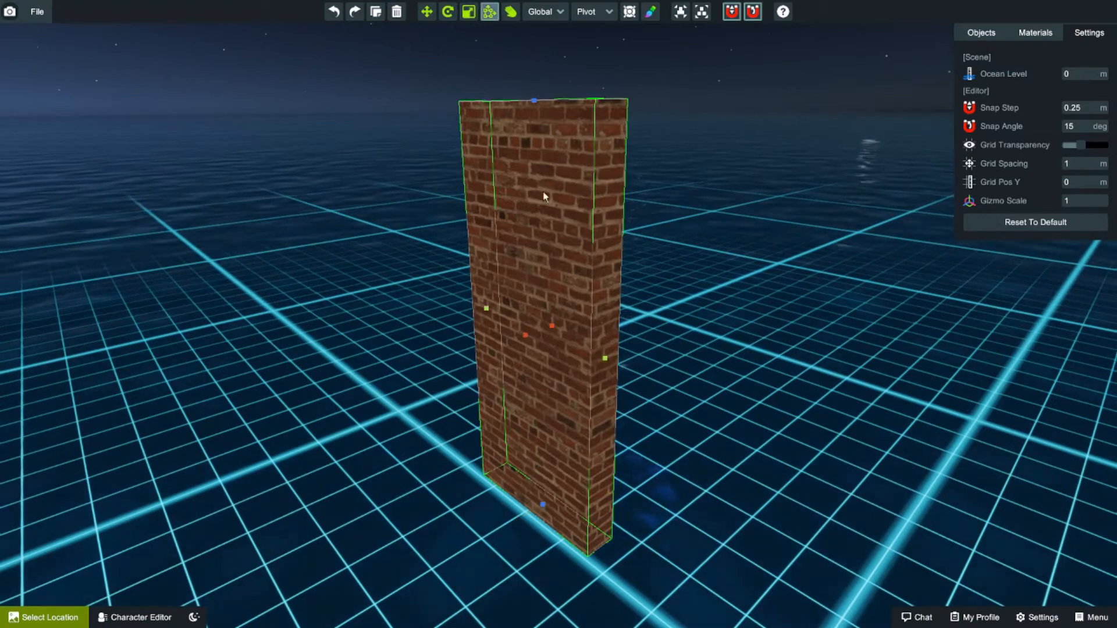
pyautogui.moveTo(525, 335); pyautogui.dragTo(537, 331)
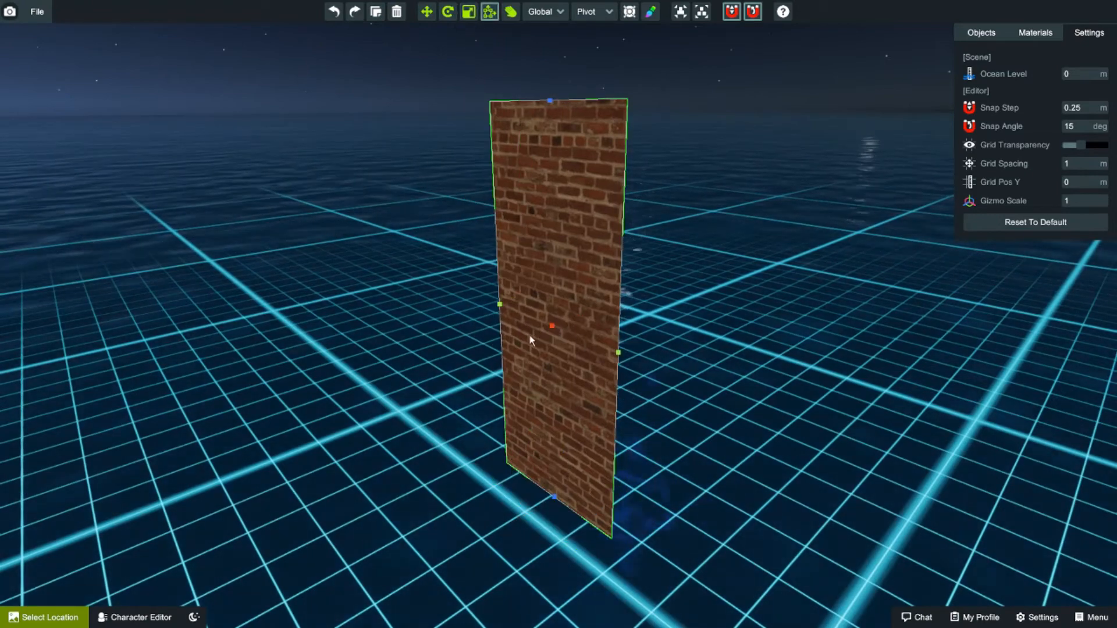
# - Visit My World and turn the view towards the open side of the room to inspect its rendering
pyautogui.click(51, 618)
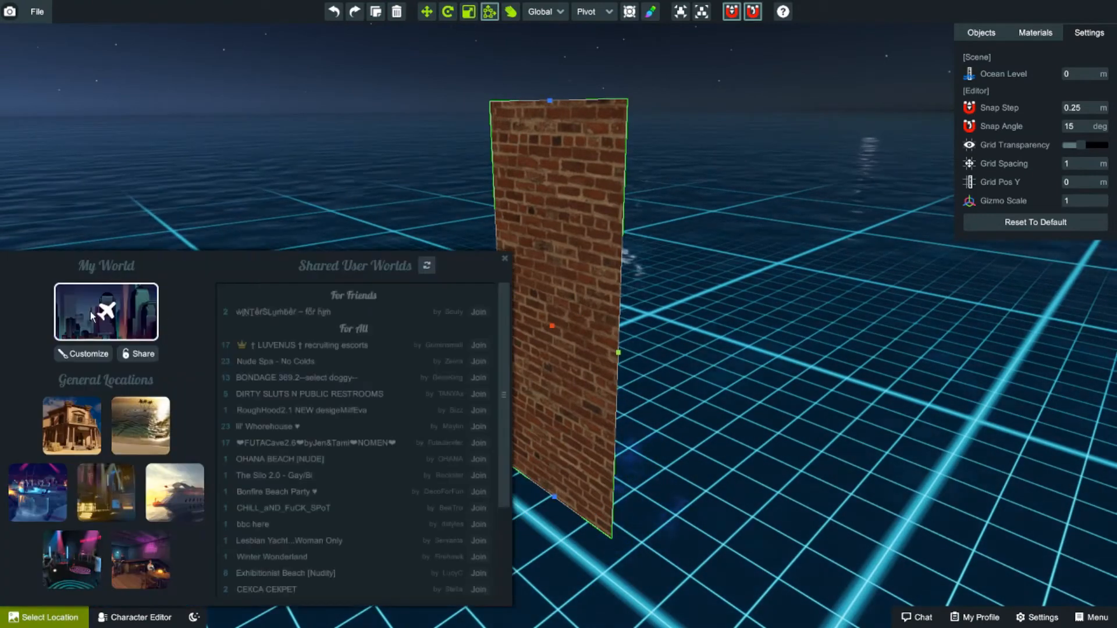
pyautogui.click(93, 314)
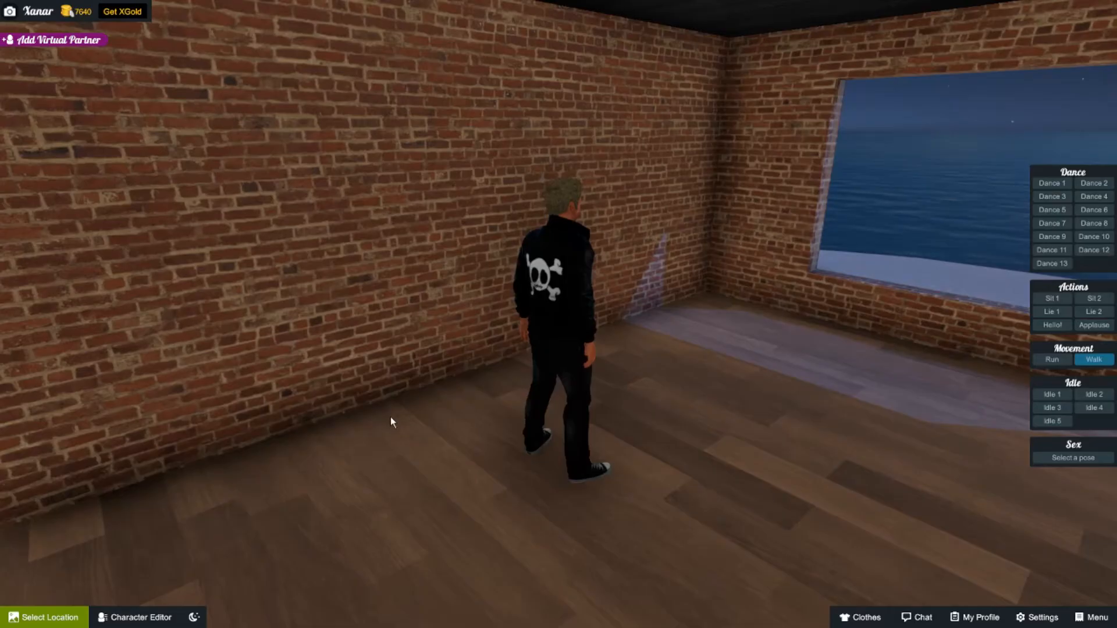
pyautogui.moveTo(390, 416); pyautogui.dragTo(693, 311)
pyautogui.press('w')
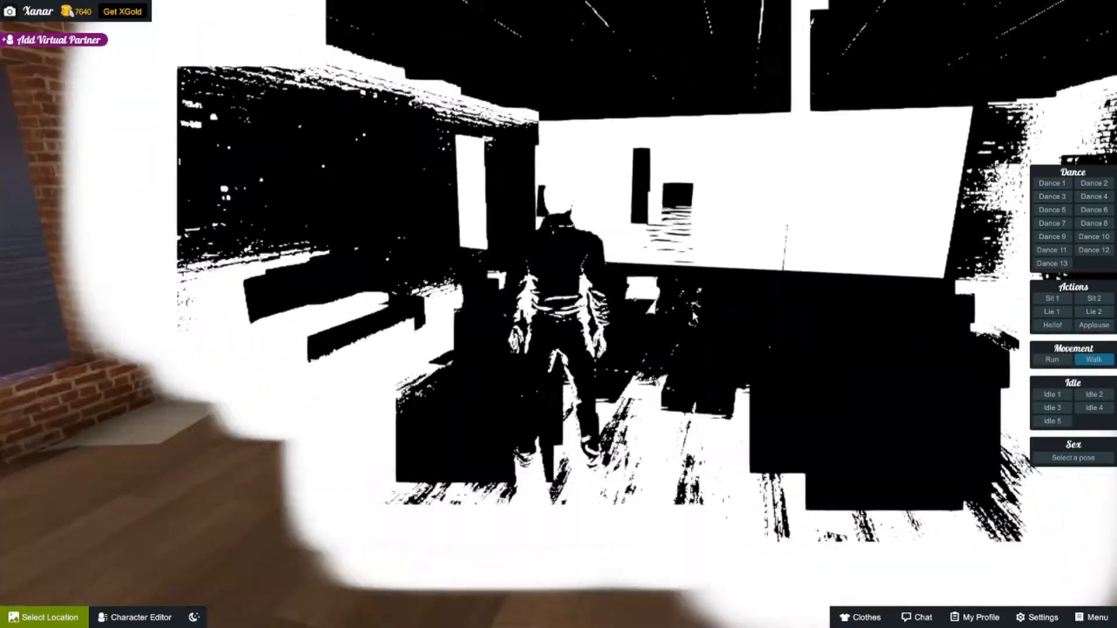
# - Reopen My World for customizing, box-select the flattened brick section beyond the opening, and delete it
pyautogui.click(68, 617)
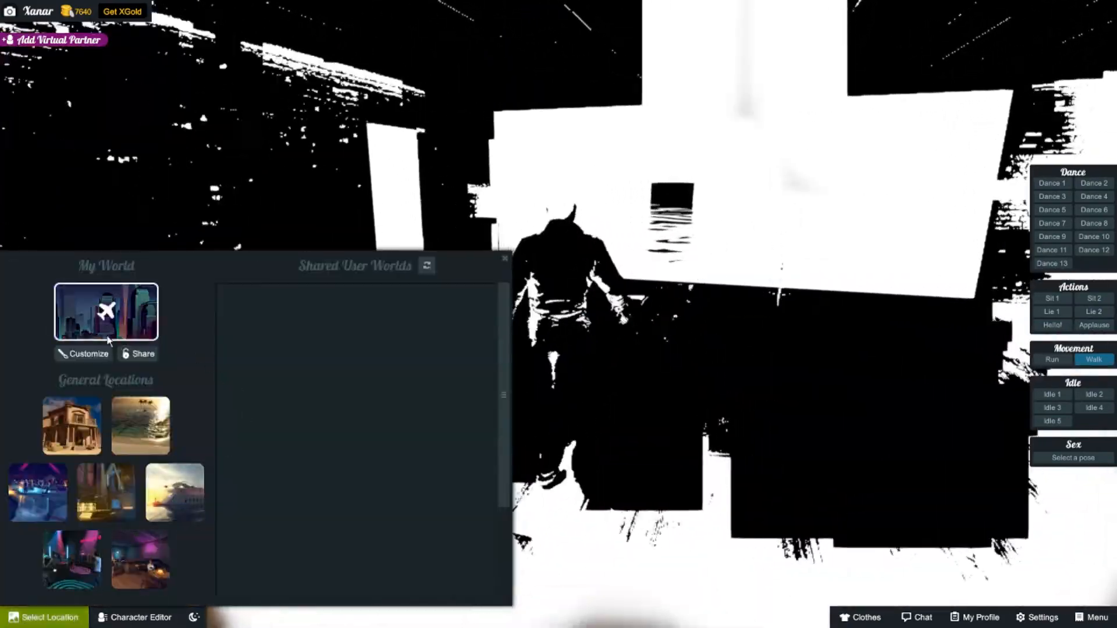
pyautogui.click(106, 313)
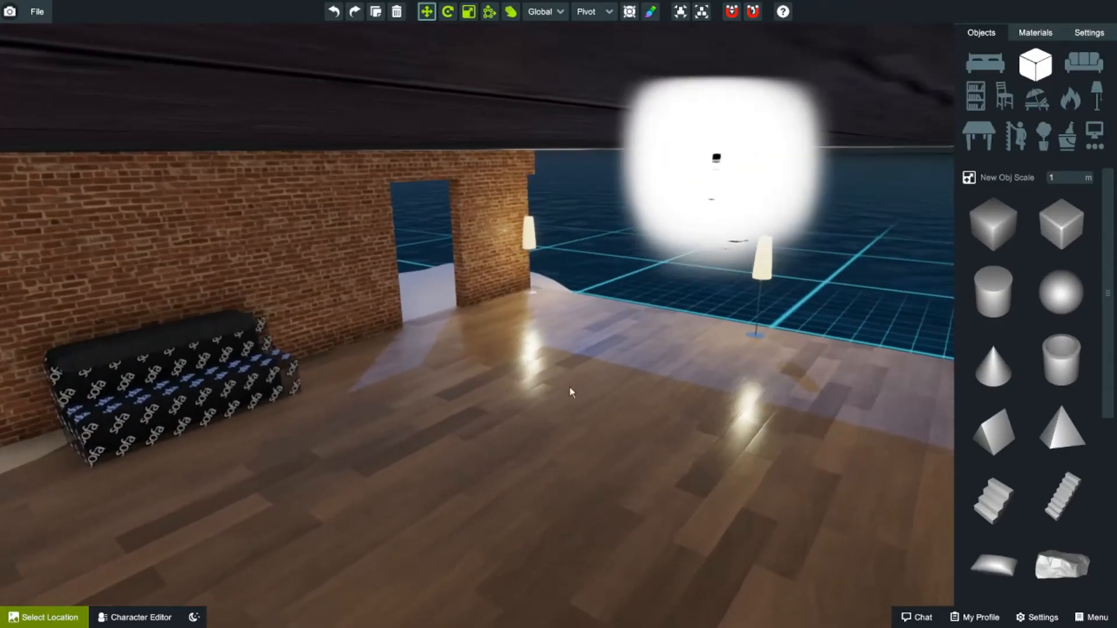
pyautogui.moveTo(570, 386); pyautogui.dragTo(638, 325, button='right')
pyautogui.press('w')
pyautogui.moveTo(464, 256); pyautogui.dragTo(638, 546)
pyautogui.moveTo(639, 546); pyautogui.dragTo(263, 575, button='right')
pyautogui.press('s')
pyautogui.press('Delete')
# - Move around inside the room to examine the open side, the sofa wall with its window, and the brick wall behind the lamps
pyautogui.moveTo(599, 503); pyautogui.dragTo(1067, 483, button='right')
pyautogui.press('w')
pyautogui.press('w')
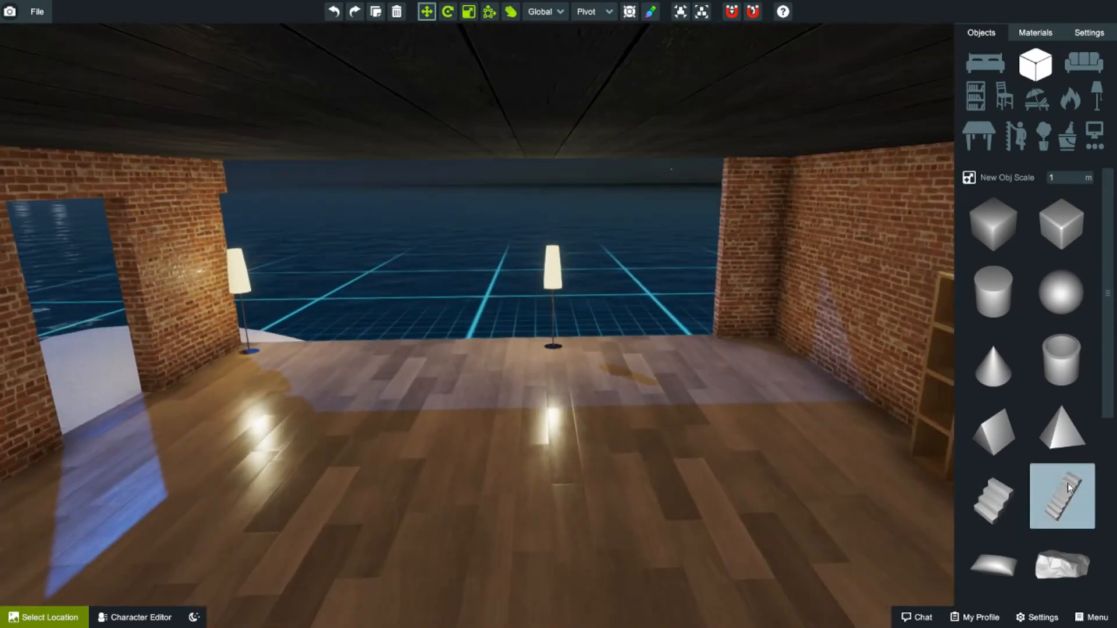
pyautogui.press('w')
pyautogui.press('s')
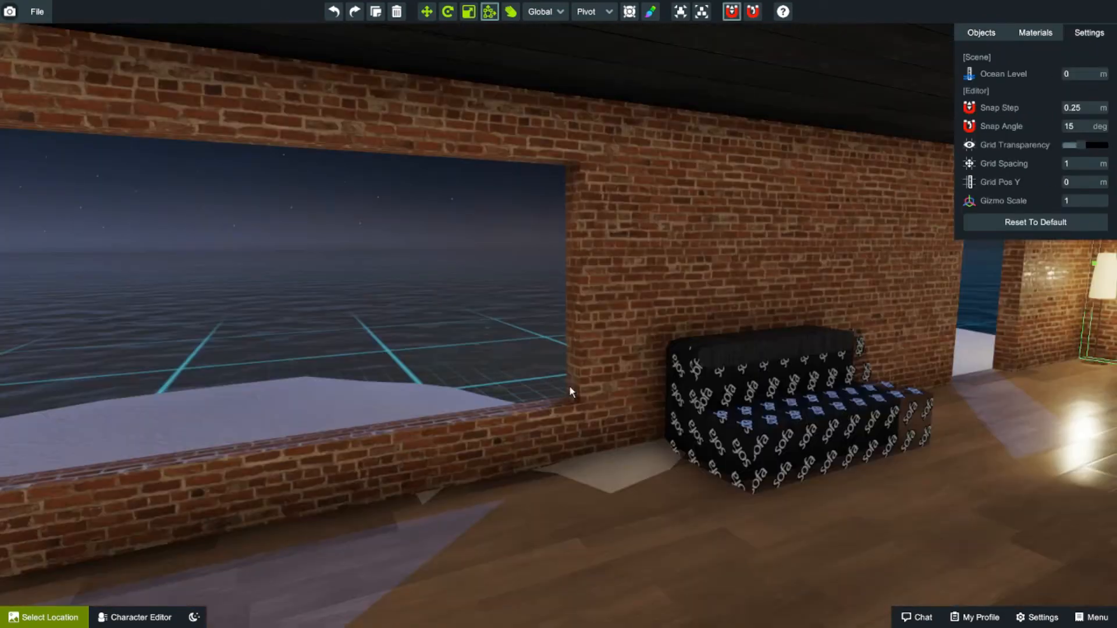
pyautogui.moveTo(569, 385); pyautogui.dragTo(745, 378, button='right')
pyautogui.press('w')
pyautogui.press('d')
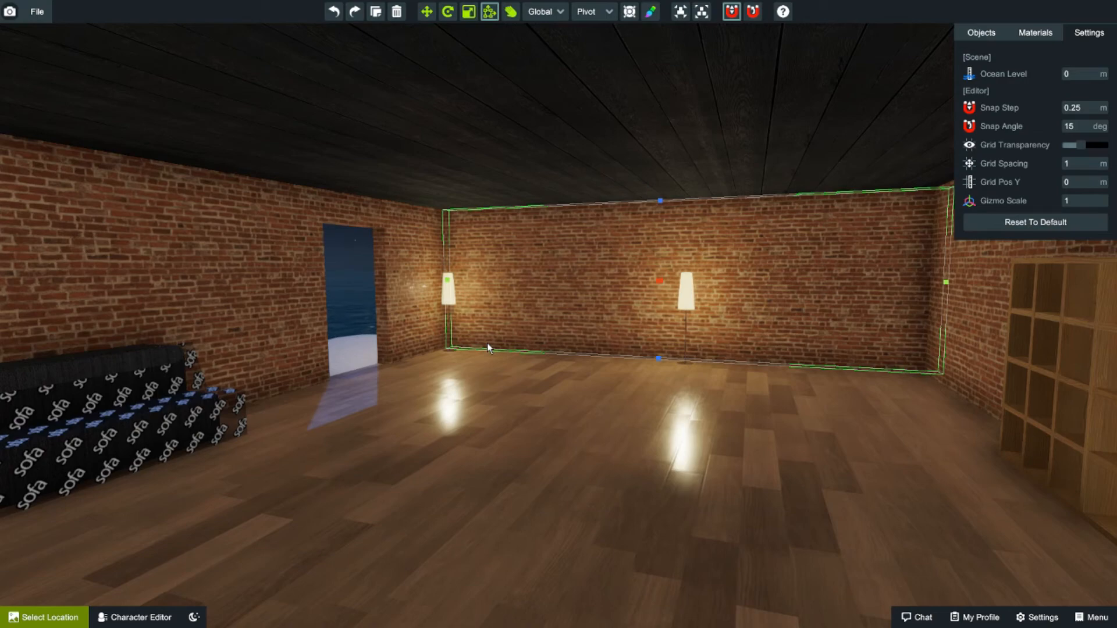
pyautogui.moveTo(530, 422); pyautogui.dragTo(623, 431, button='right')
pyautogui.press('w')
pyautogui.press('s')
pyautogui.press('a')
pyautogui.press('a')
pyautogui.press('s')
pyautogui.moveTo(517, 373); pyautogui.dragTo(495, 383, button='right')
pyautogui.press('w')
pyautogui.press('w')
pyautogui.press('s')
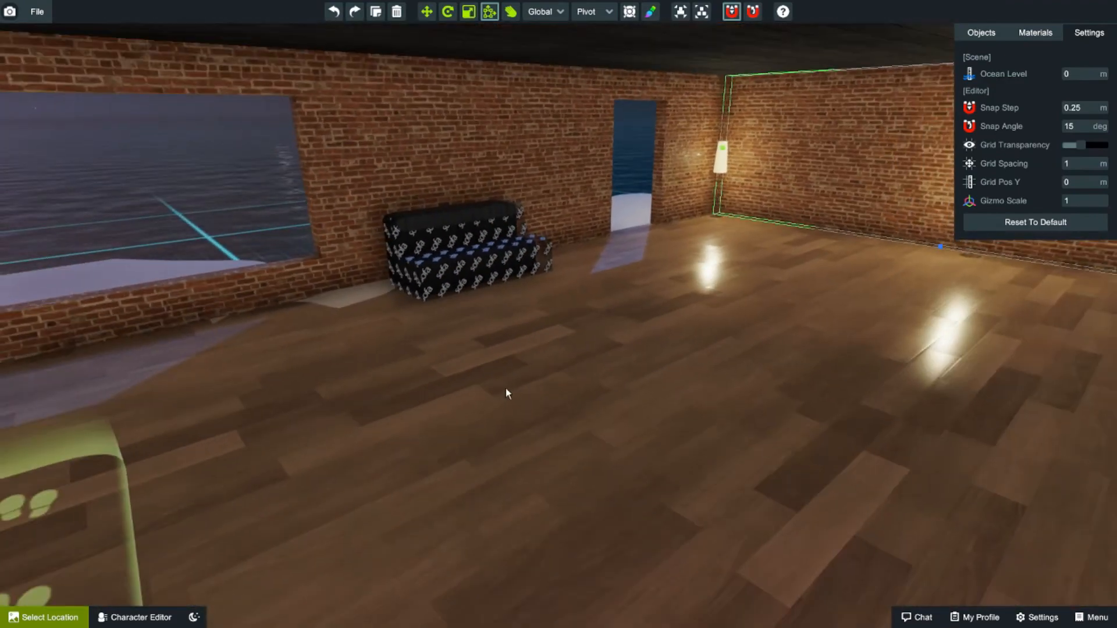